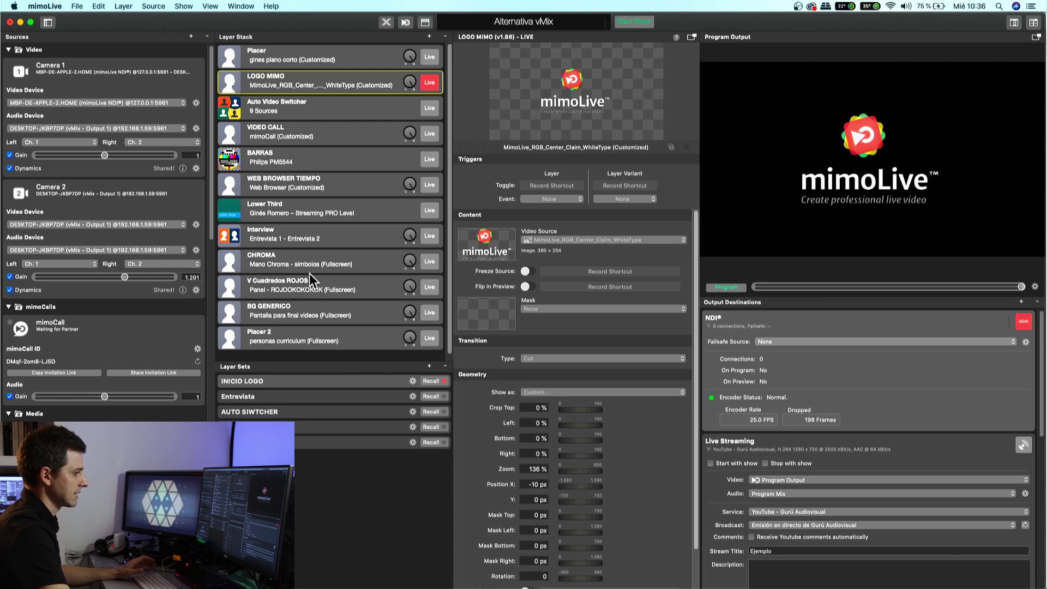
Recall the Entrevista layer set to the program output and return to the INICIO LOGO set
{"action": "left_click", "coordinate": [430, 396]}
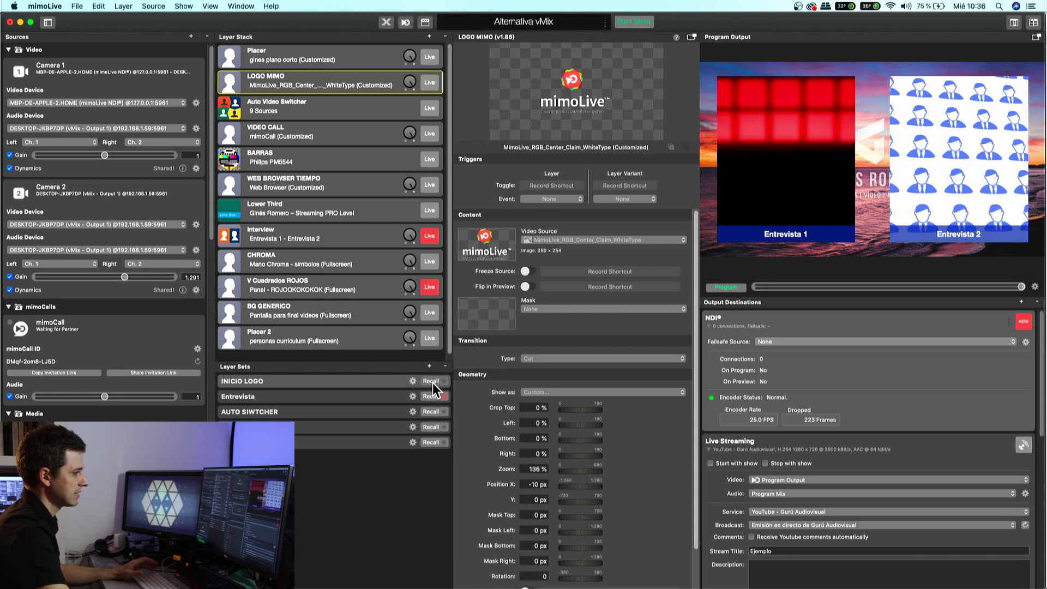
{"action": "left_click", "coordinate": [433, 383]}
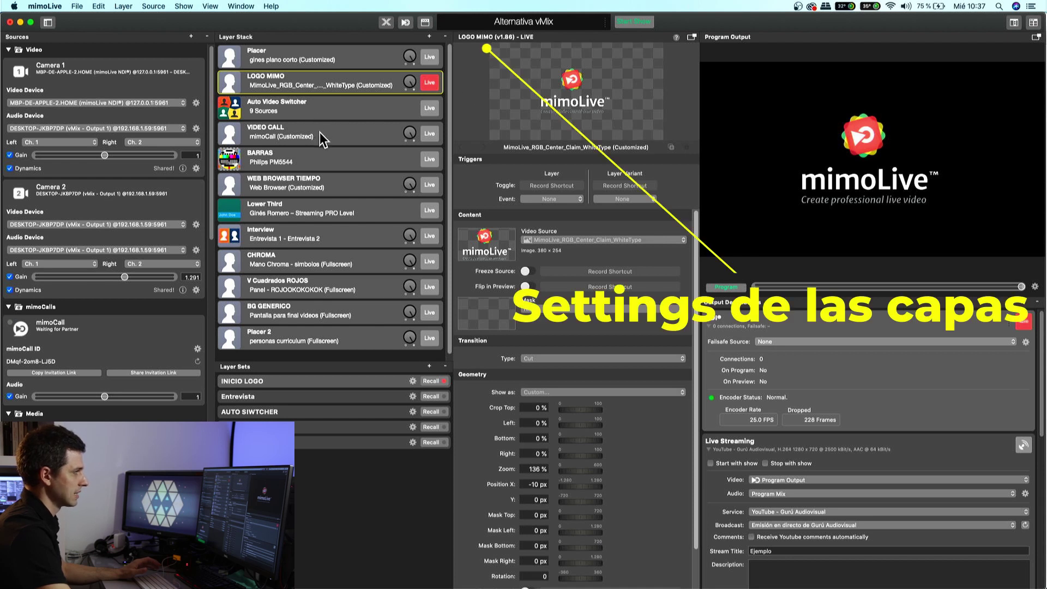
Review the settings of the Auto Video Switcher and CHROMA layers, and inspect the configured output destinations
{"action": "key", "text": "Down"}
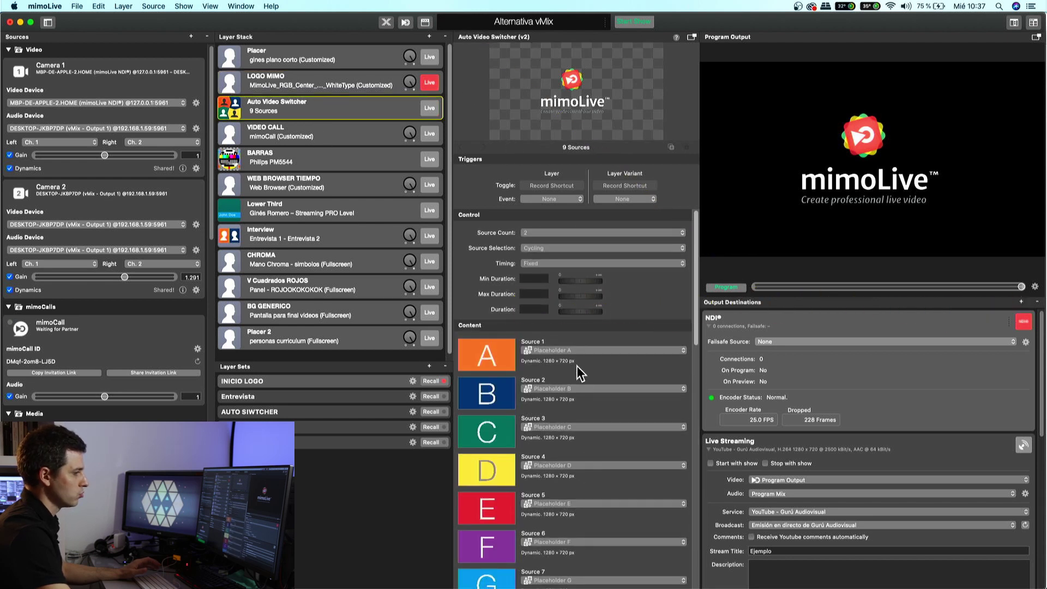
{"action": "scroll", "coordinate": [577, 367], "scroll_direction": "down", "scroll_amount": 2}
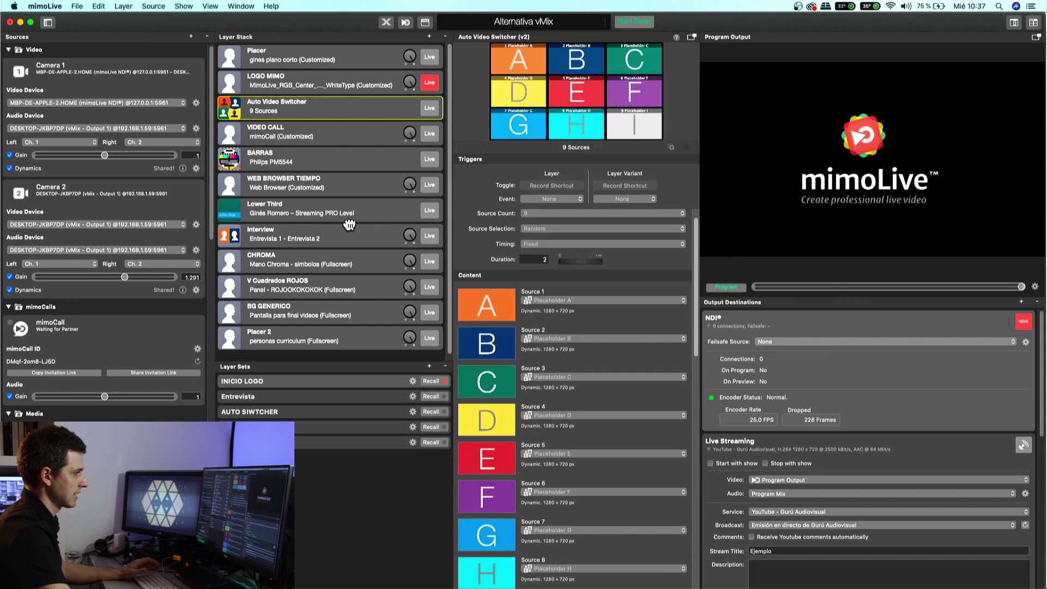
{"action": "left_click", "coordinate": [307, 264]}
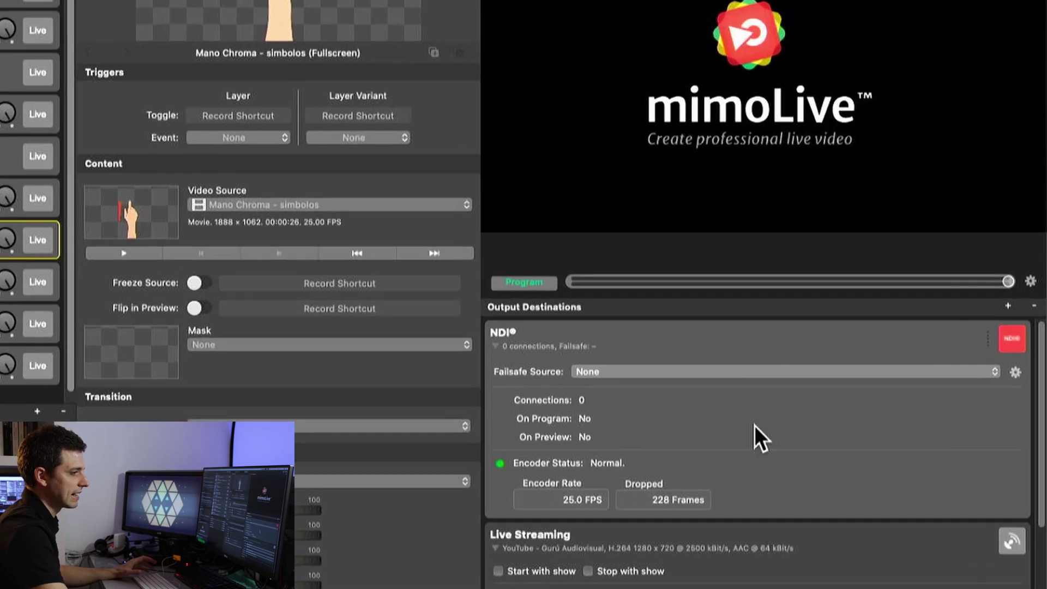
{"action": "scroll", "coordinate": [867, 376], "scroll_direction": "down", "scroll_amount": 3}
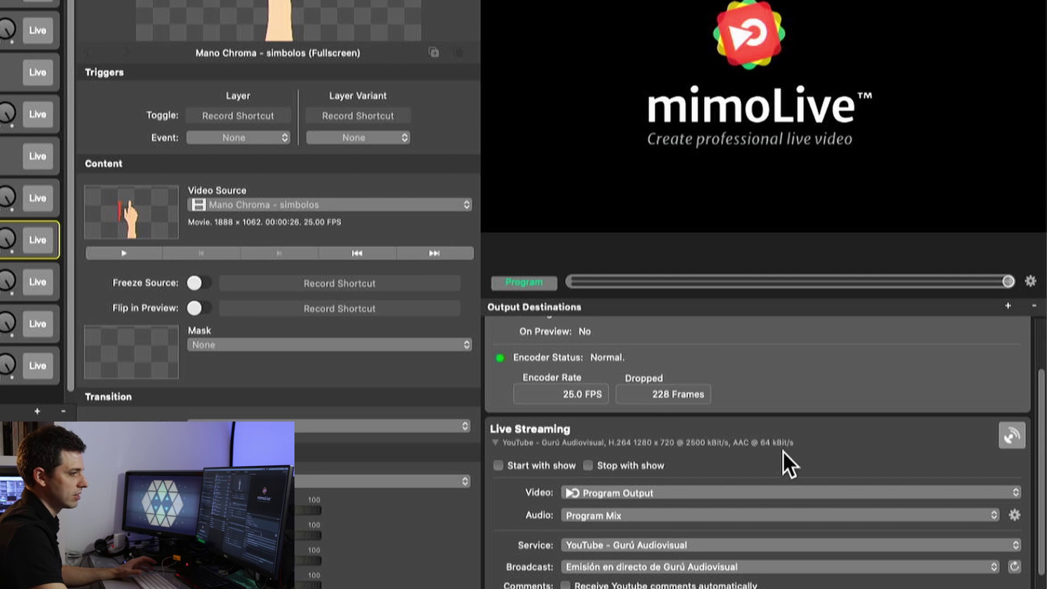
{"action": "scroll", "coordinate": [783, 451], "scroll_direction": "down", "scroll_amount": 5}
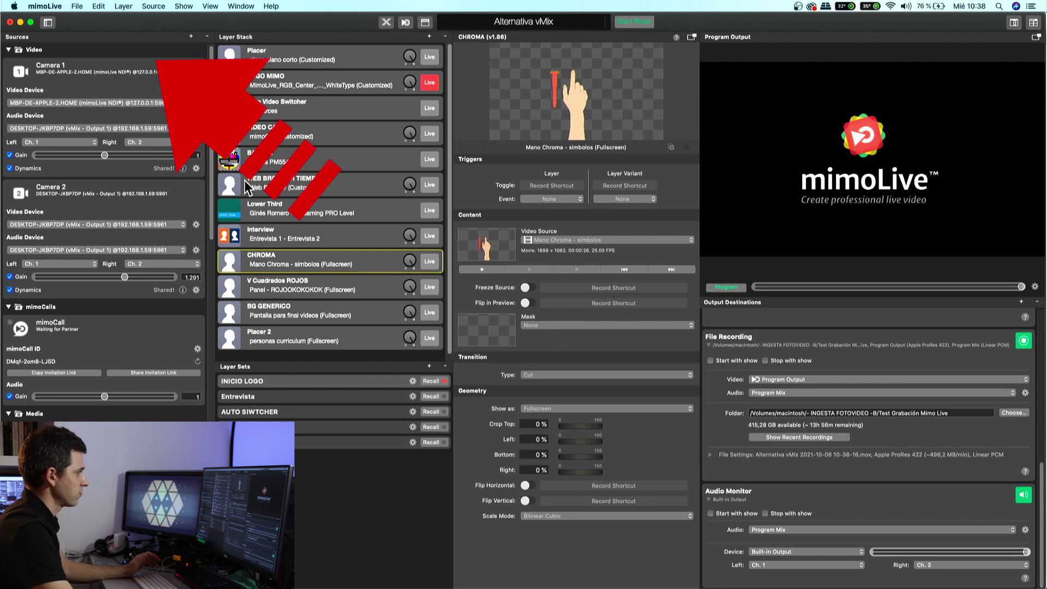
Browse the available source types through to AV Sync Test without adding one, and check the NDI output destination
{"action": "left_click", "coordinate": [191, 37]}
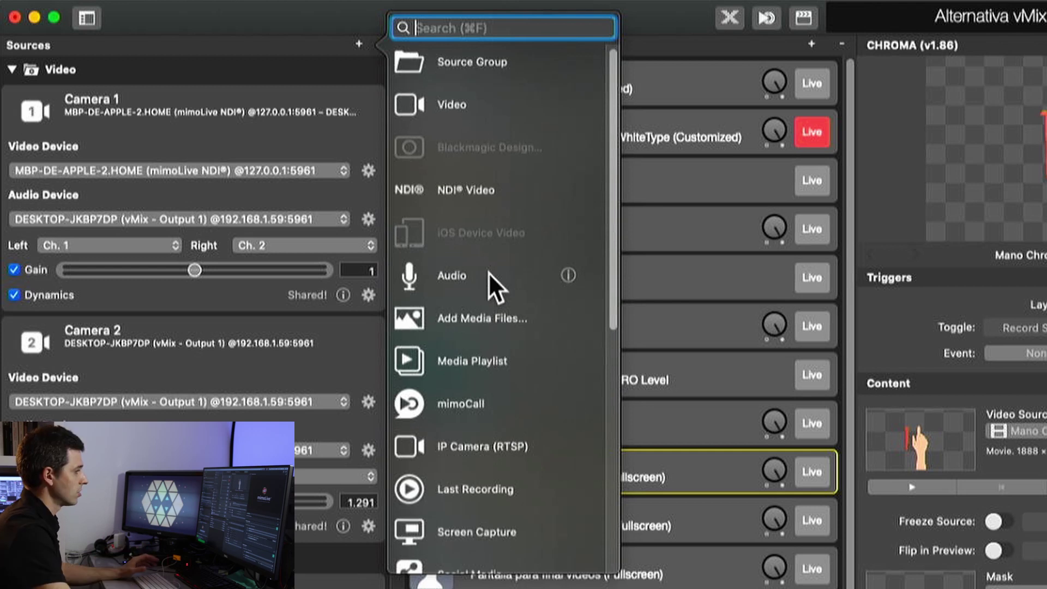
{"action": "scroll", "coordinate": [489, 274], "scroll_direction": "down", "scroll_amount": 3}
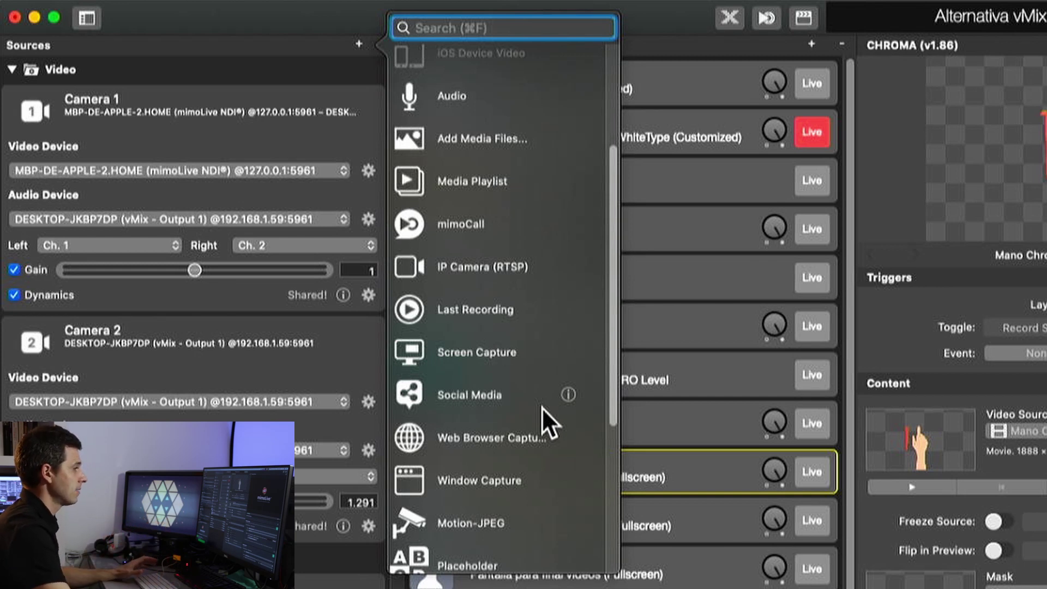
{"action": "scroll", "coordinate": [523, 405], "scroll_direction": "down", "scroll_amount": 5}
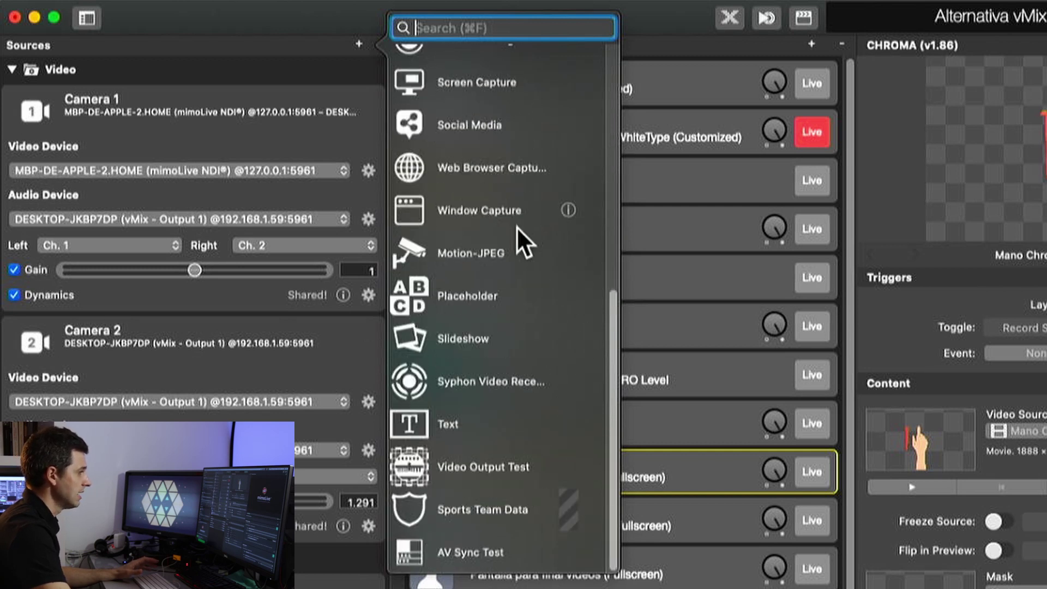
{"action": "left_click", "coordinate": [239, 24]}
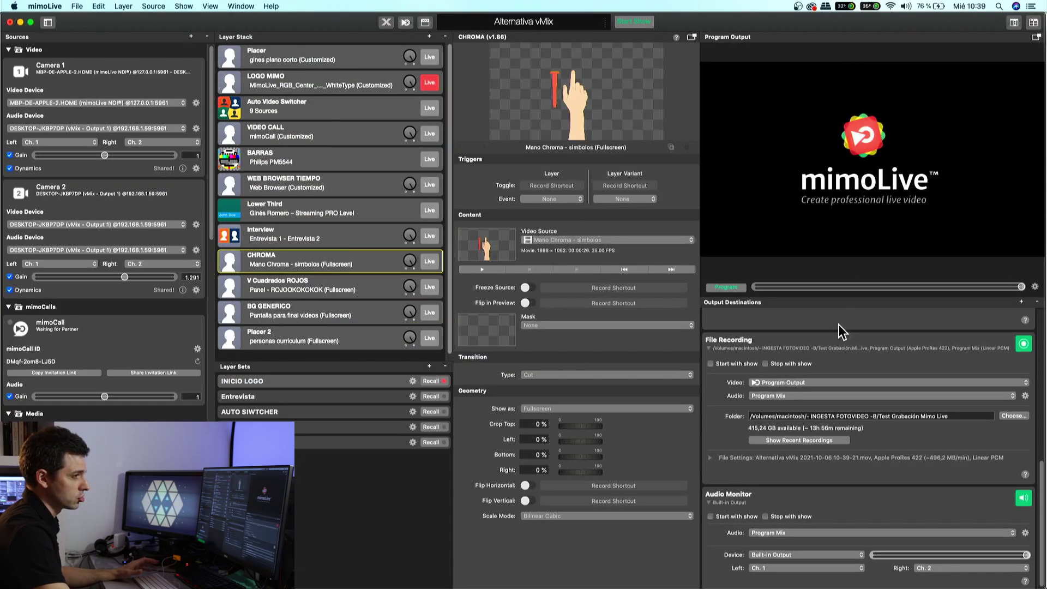
{"action": "scroll", "coordinate": [839, 325], "scroll_direction": "up", "scroll_amount": 10}
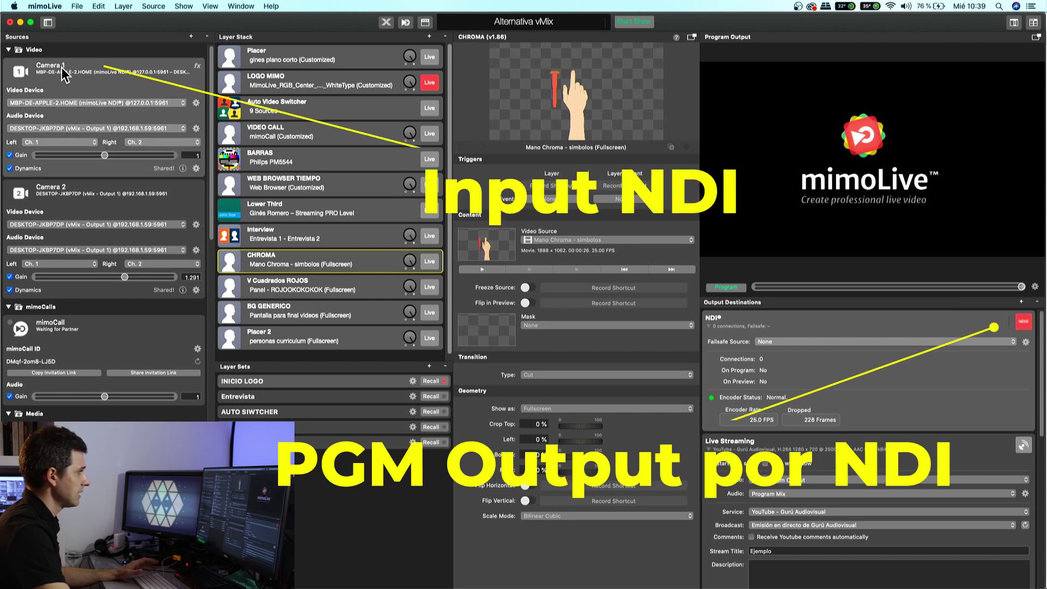
Assign the Camera 1 source to the Placer layer and put that layer live
{"action": "left_click_drag", "start_coordinate": [111, 81], "coordinate": [316, 60]}
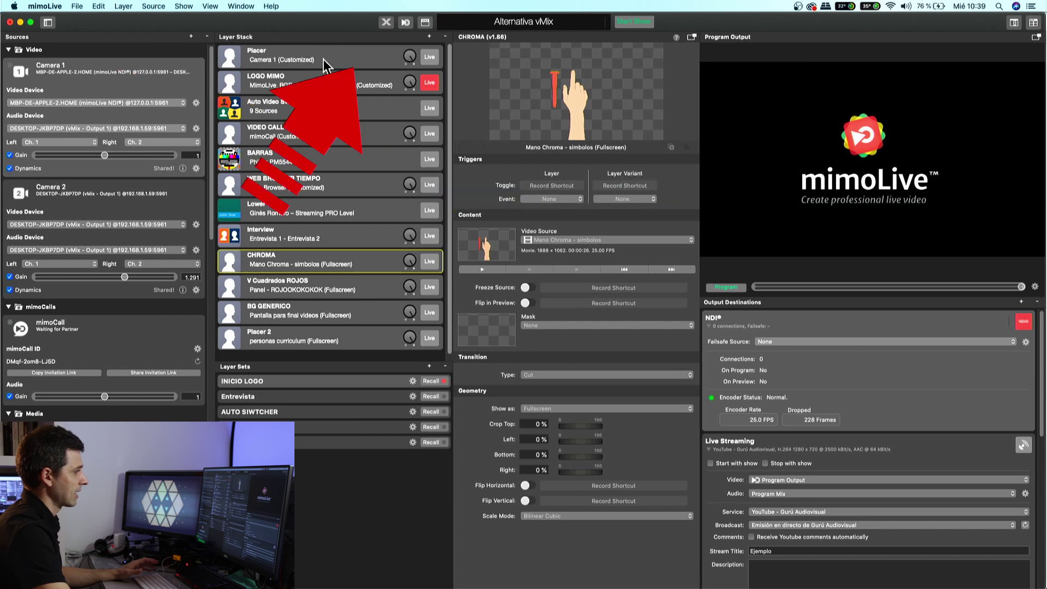
{"action": "left_click", "coordinate": [307, 60]}
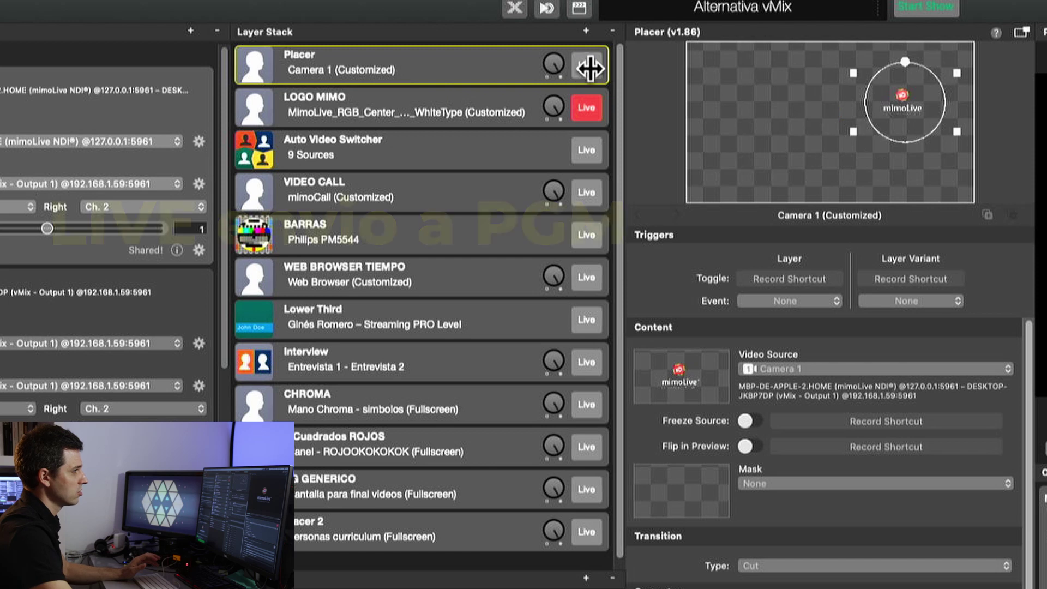
{"action": "left_click", "coordinate": [592, 69]}
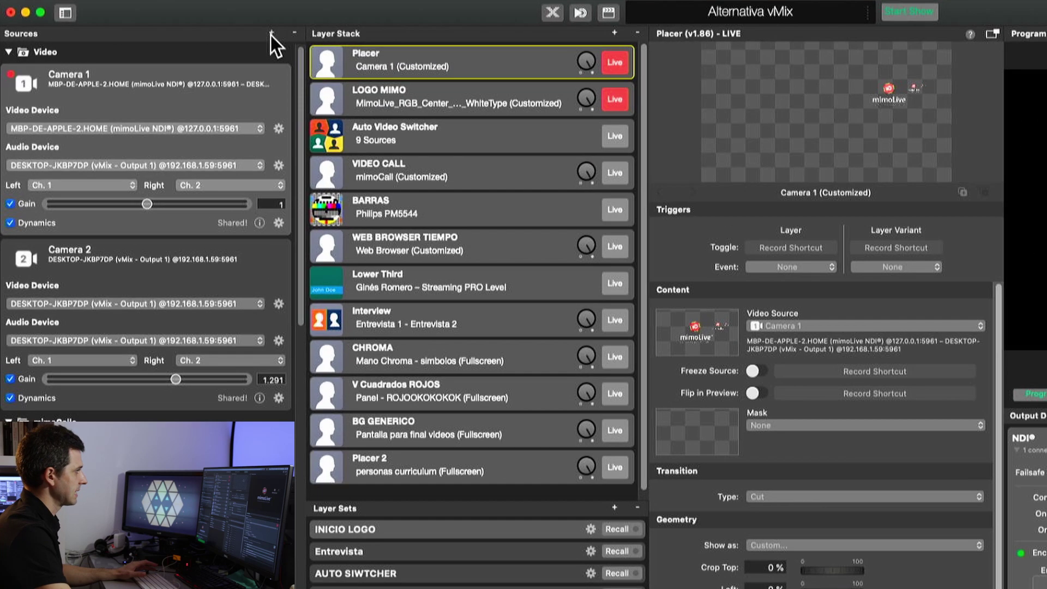
Add an NDI Video source and set its video device to the TC Camera feed
{"action": "left_click", "coordinate": [191, 36]}
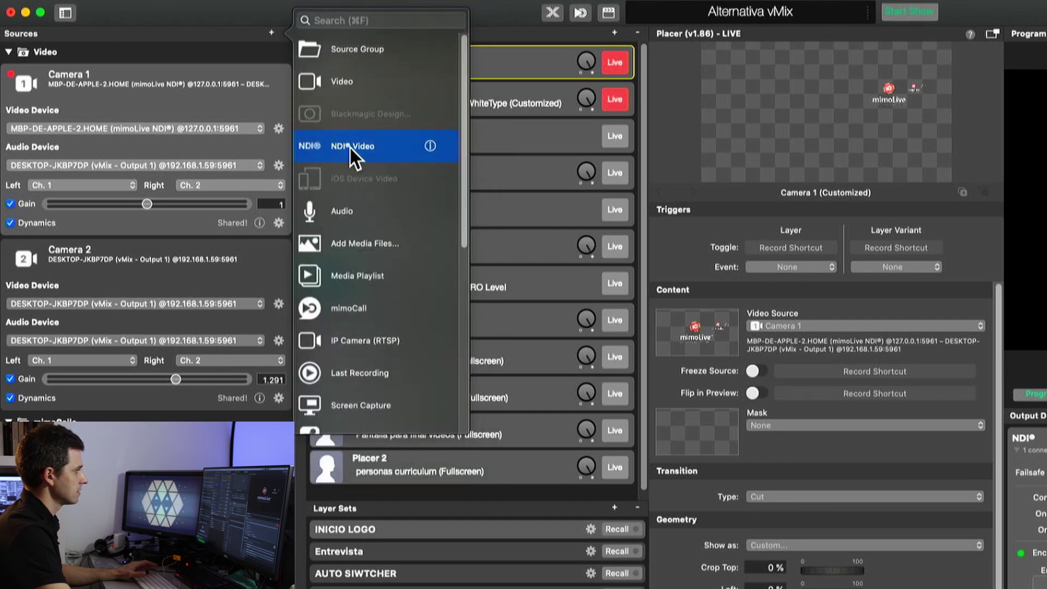
{"action": "left_click_drag", "start_coordinate": [350, 149], "coordinate": [234, 73]}
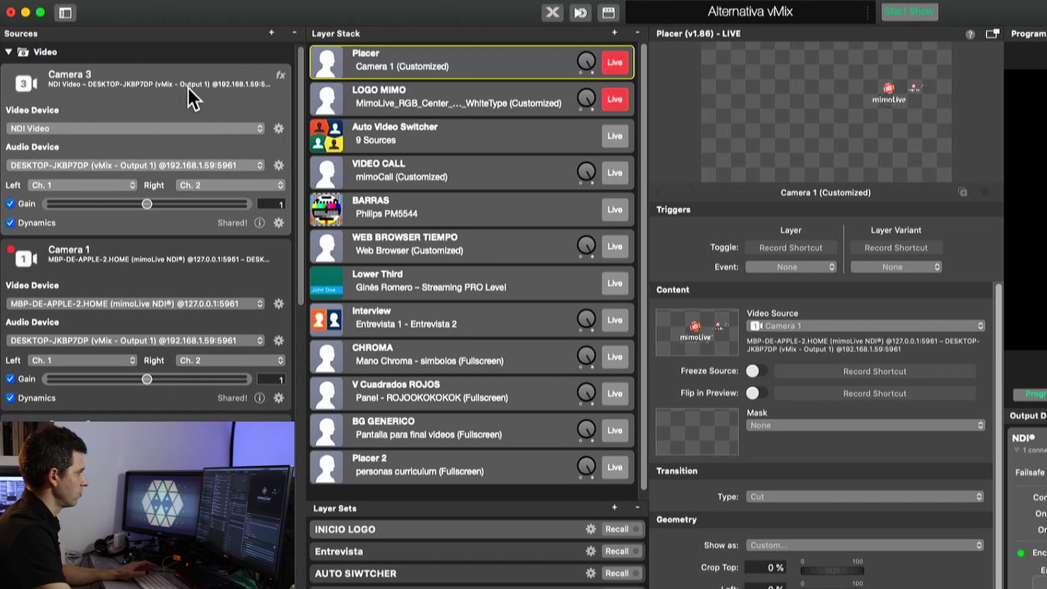
{"action": "left_click", "coordinate": [113, 127]}
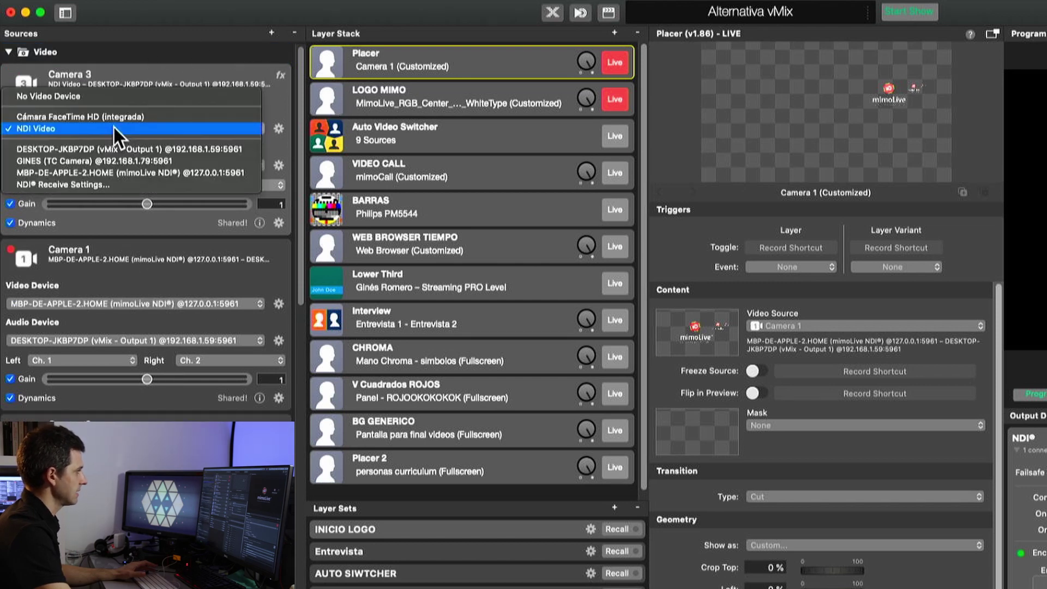
{"action": "left_click", "coordinate": [110, 128]}
{"action": "left_click", "coordinate": [104, 124]}
{"action": "left_click", "coordinate": [69, 162]}
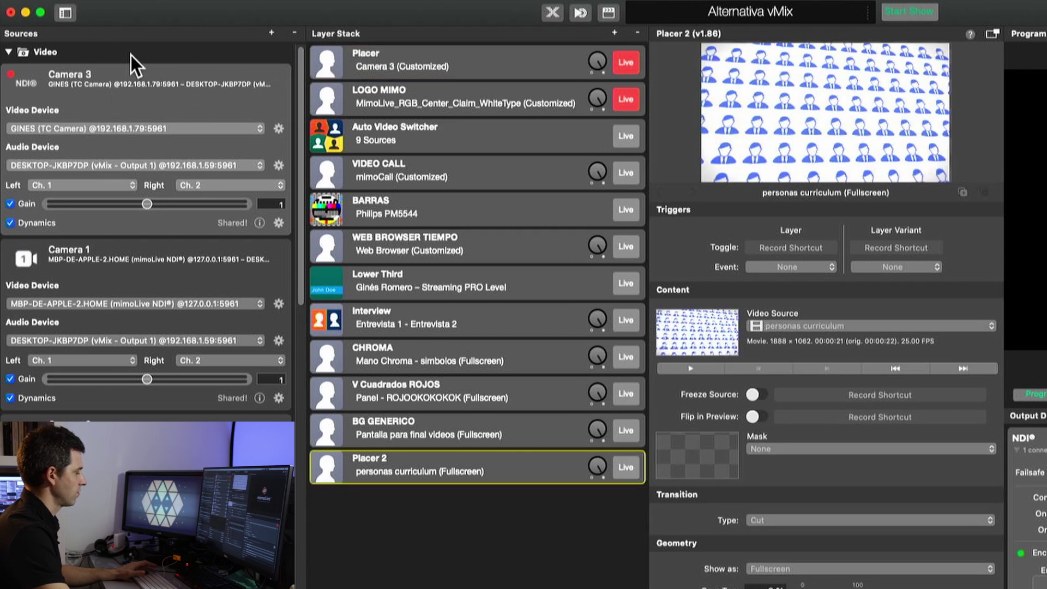
Create a new layer from the Camera 3 source and move it to the top of the layer stack
{"action": "left_click_drag", "start_coordinate": [71, 77], "coordinate": [467, 524]}
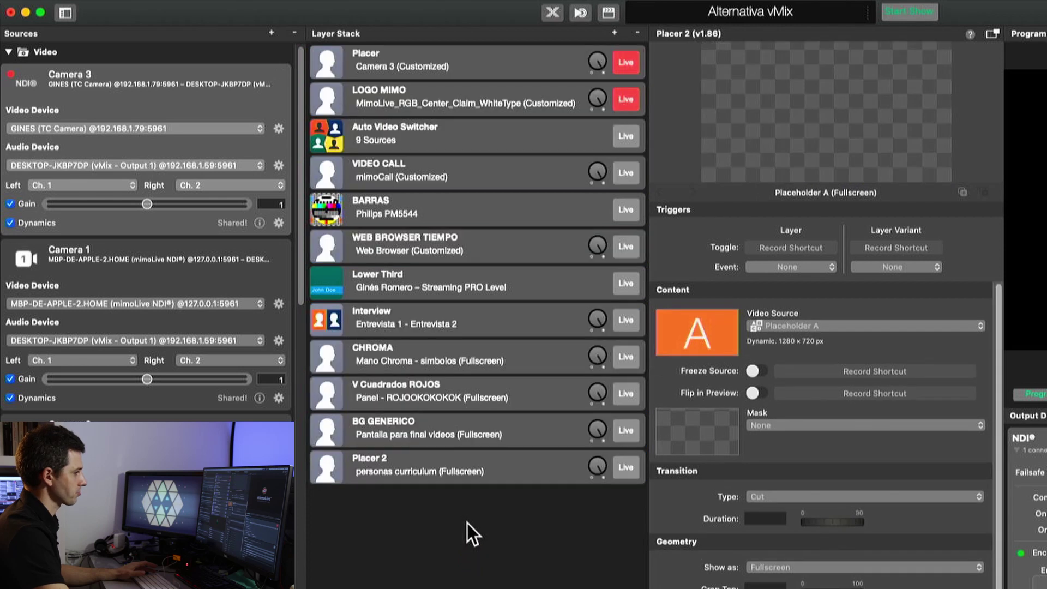
{"action": "left_click_drag", "start_coordinate": [416, 496], "coordinate": [398, 45]}
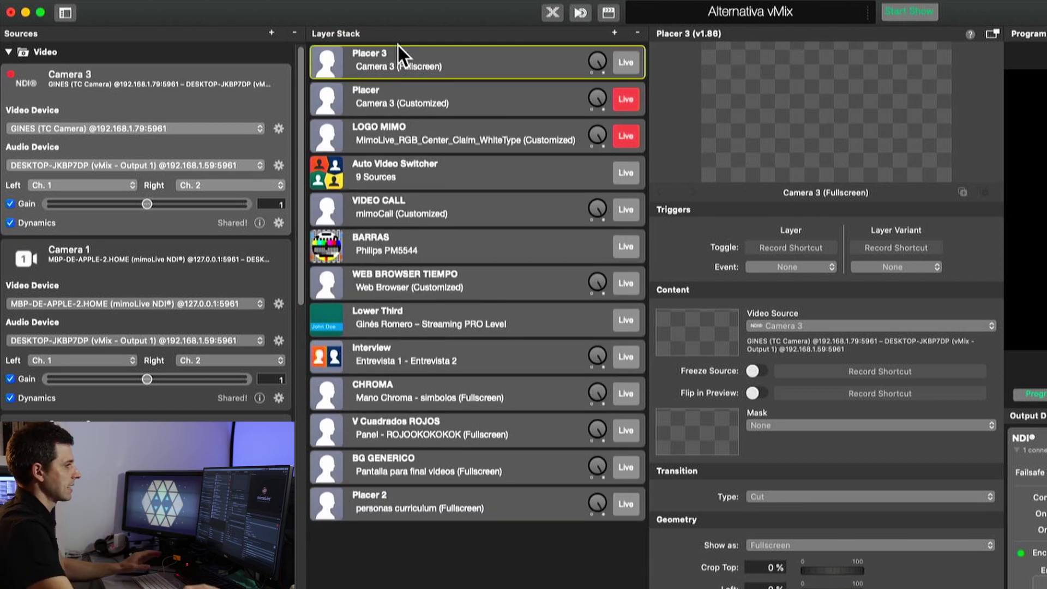
Put the fullscreen Camera 3 layer Placer 3 live in the program output
{"action": "left_click", "coordinate": [475, 499]}
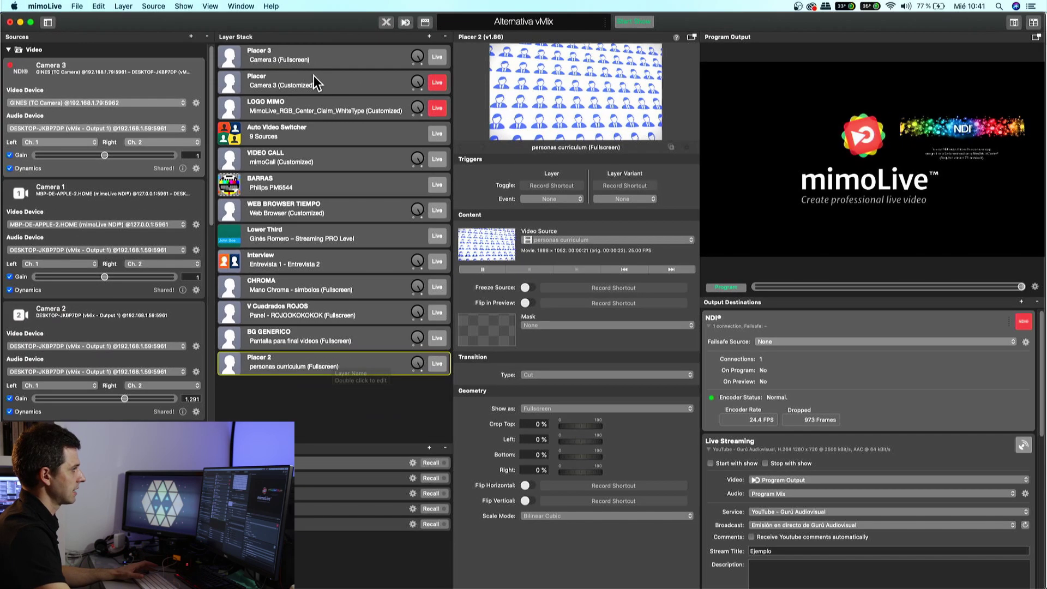
{"action": "left_click", "coordinate": [324, 59]}
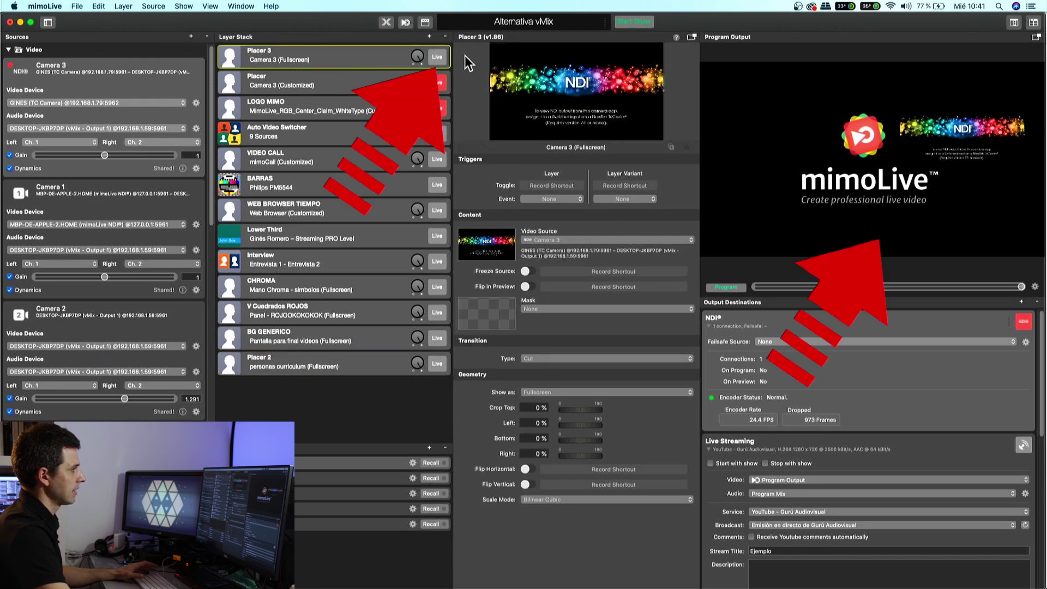
{"action": "left_click", "coordinate": [437, 57]}
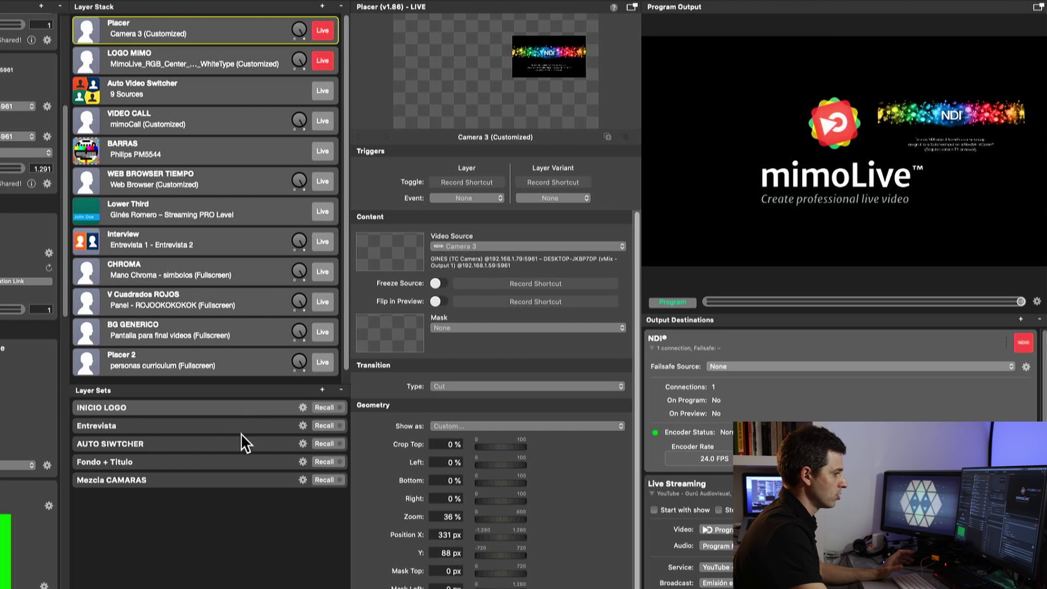
Recall the Entrevista layer set and open the settings of the Interview layer
{"action": "left_click", "coordinate": [322, 427]}
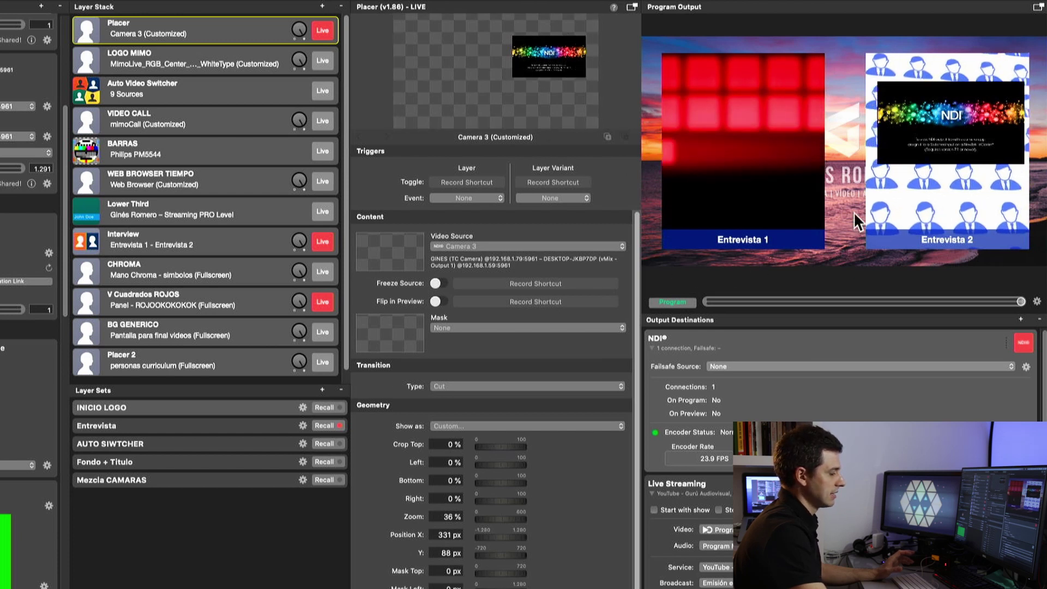
{"action": "left_click", "coordinate": [215, 239]}
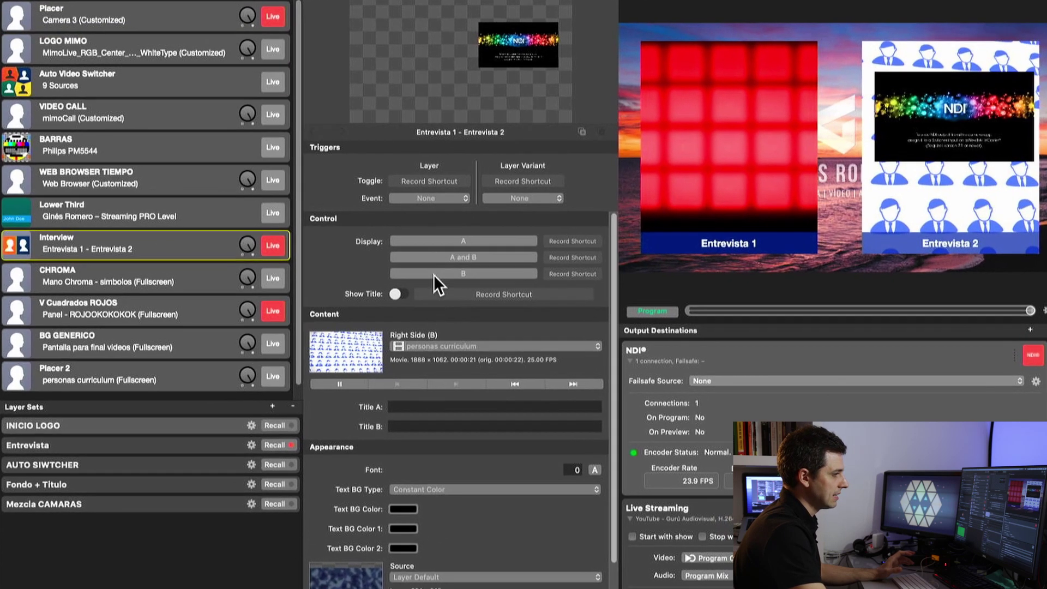
{"action": "left_click", "coordinate": [339, 384]}
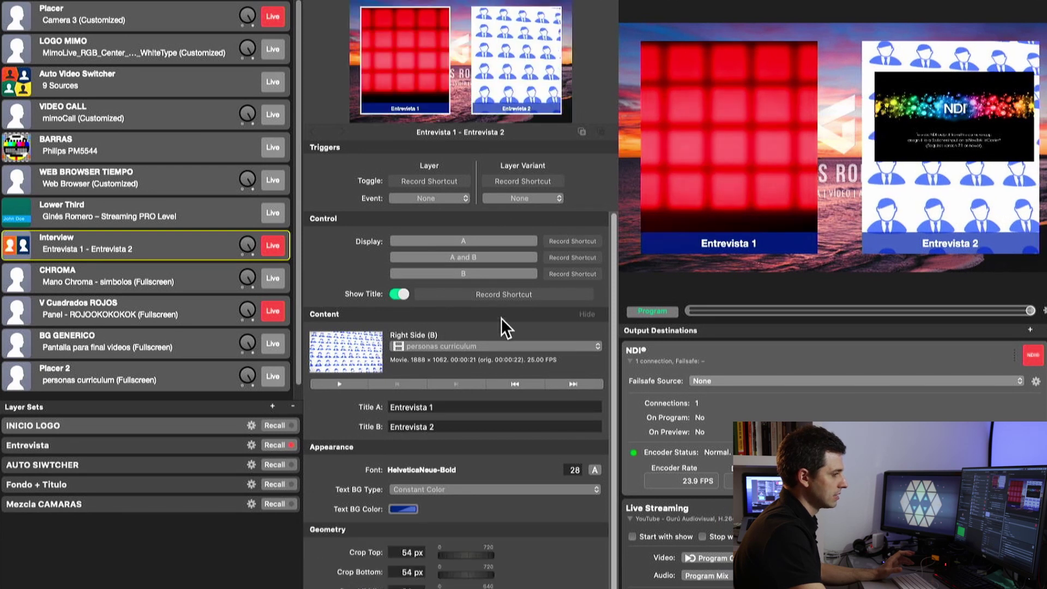
Set the Interview layer's Title A to GRM and Title B to STREAMINGPrincipal
{"action": "left_click", "coordinate": [443, 406]}
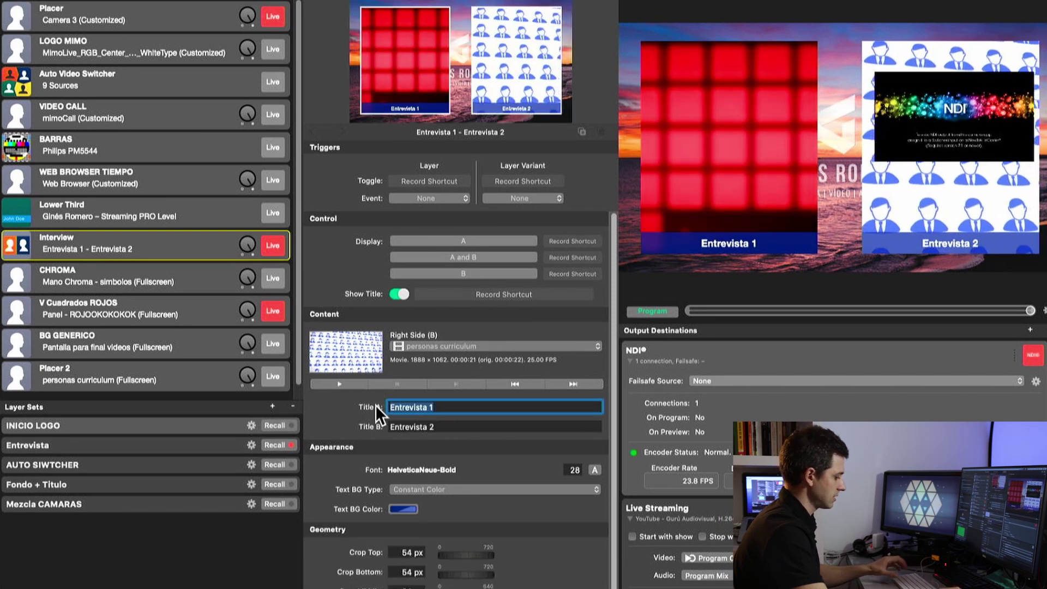
{"action": "type", "text": "GRM"}
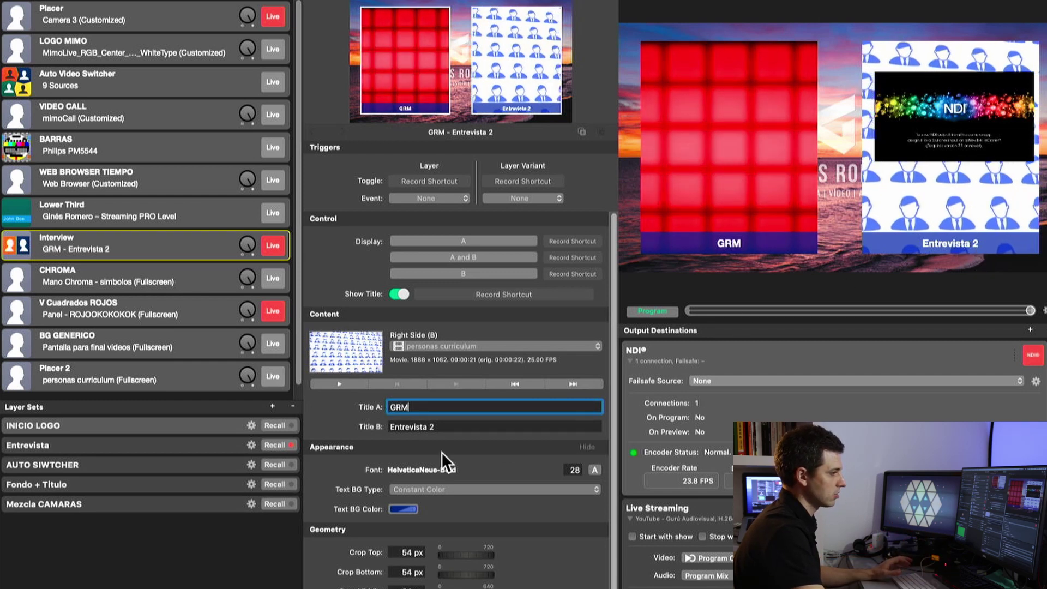
{"action": "left_click", "coordinate": [436, 428]}
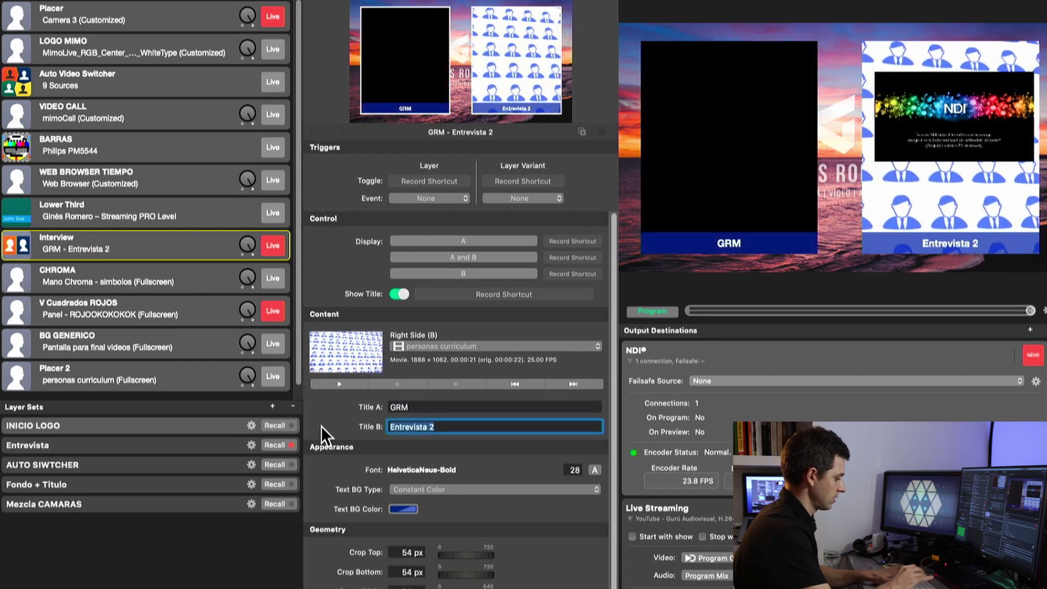
{"action": "type", "text": "S"}
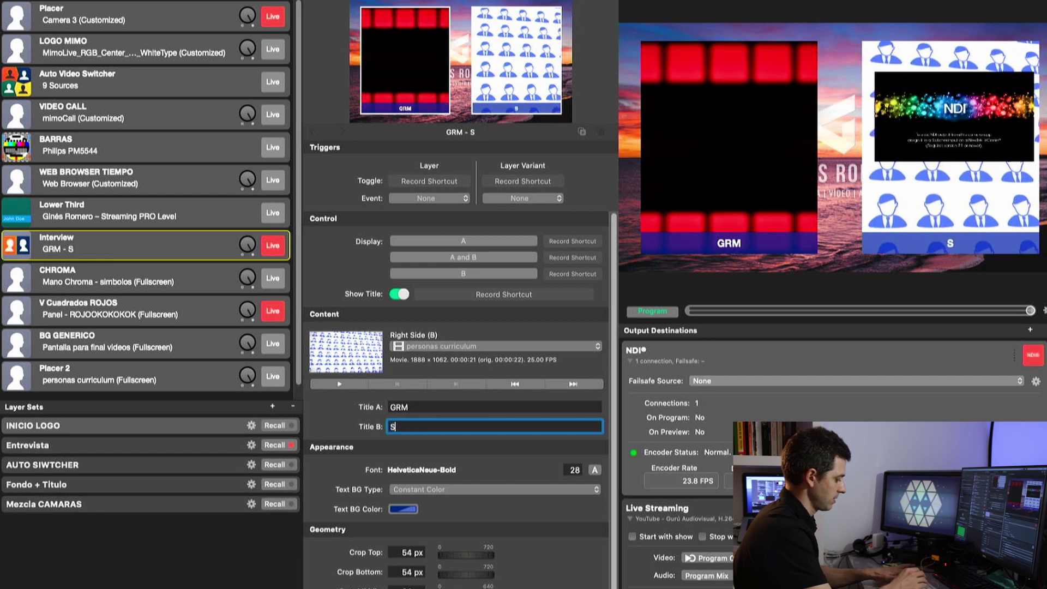
{"action": "type", "text": "TREAMINGPrincipal"}
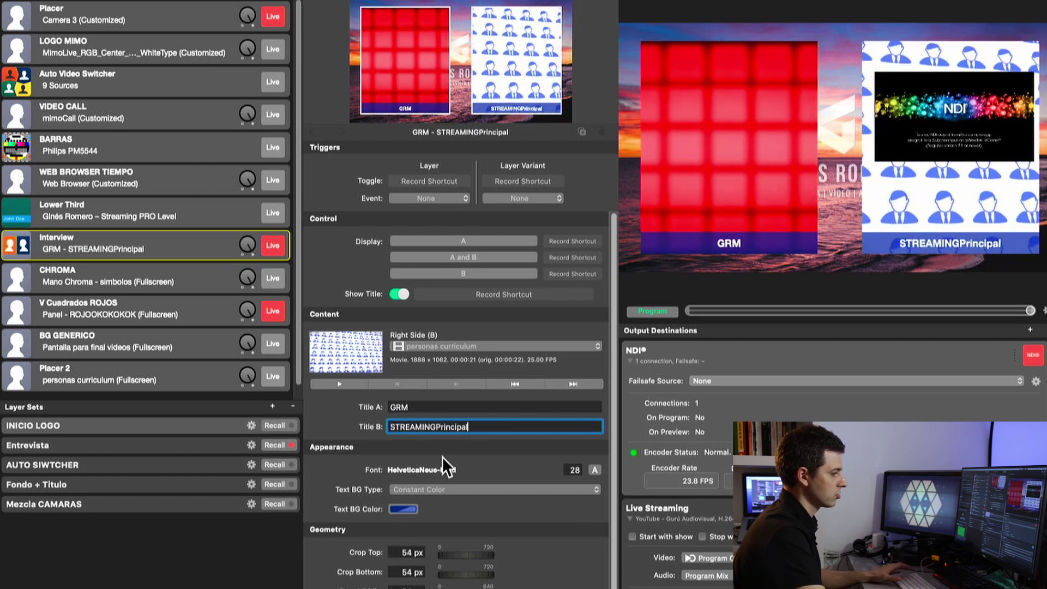
Switch the Interview layer's display to source A alone and subsequently to source B alone
{"action": "scroll", "coordinate": [549, 552], "scroll_direction": "down", "scroll_amount": 1}
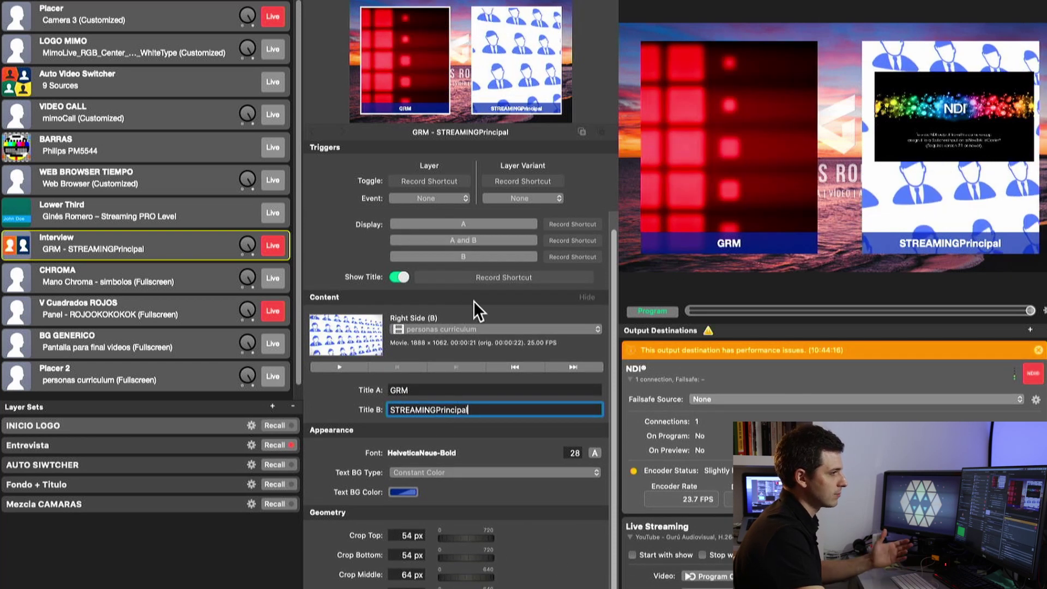
{"action": "left_click", "coordinate": [470, 225]}
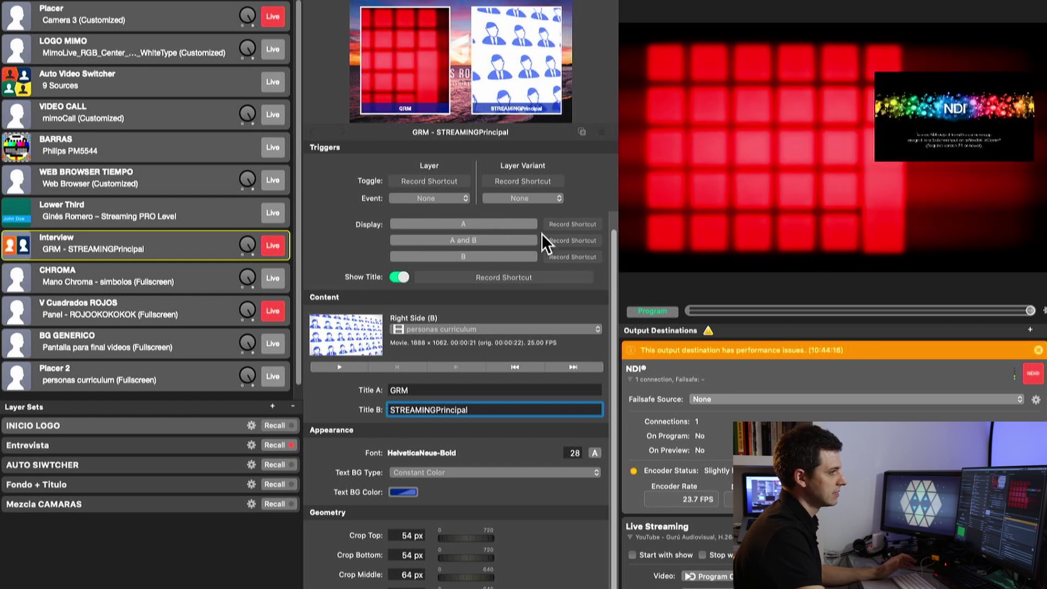
{"action": "left_click", "coordinate": [470, 257]}
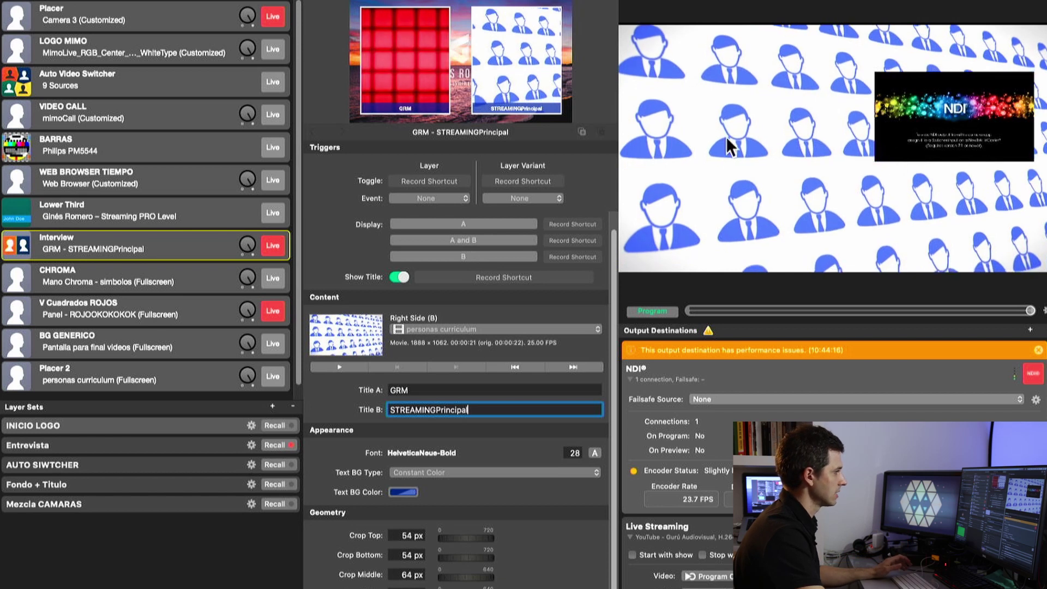
Take the Camera 3 Placer layer off air and display sources A and B together in the Interview layer
{"action": "left_click", "coordinate": [280, 21]}
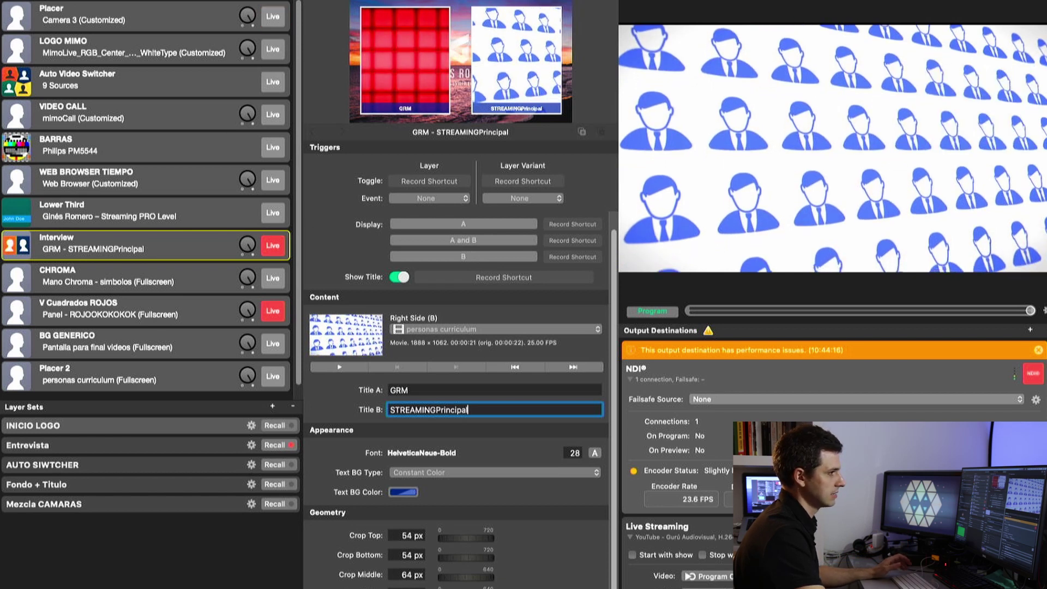
{"action": "left_click", "coordinate": [476, 240]}
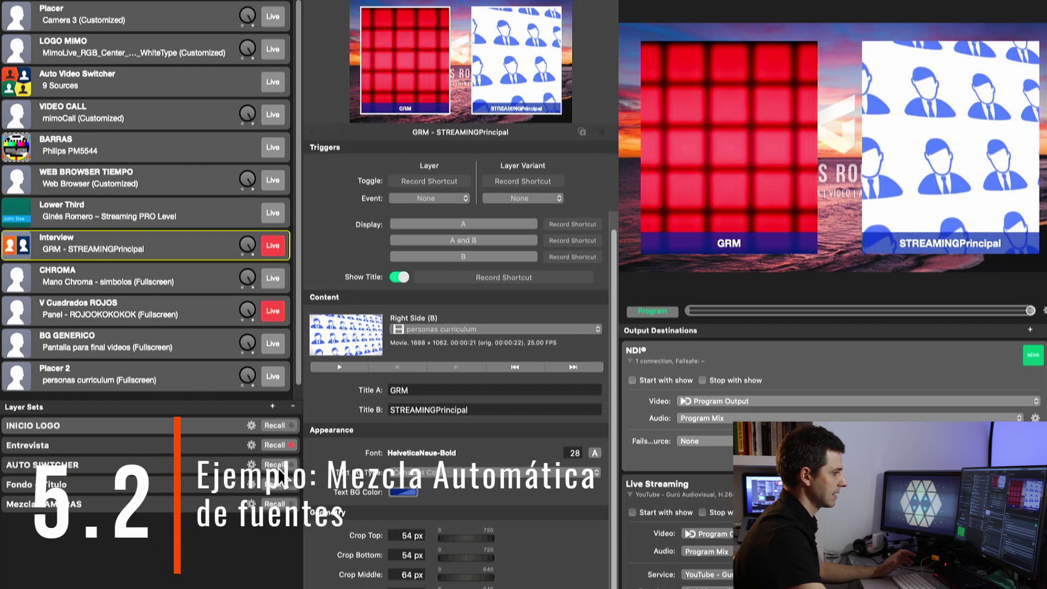
Recall the AUTO SIWTCHER layer set, keeping the source count at 9, and take the Camera 3 Placer layer off air
{"action": "left_click", "coordinate": [275, 465]}
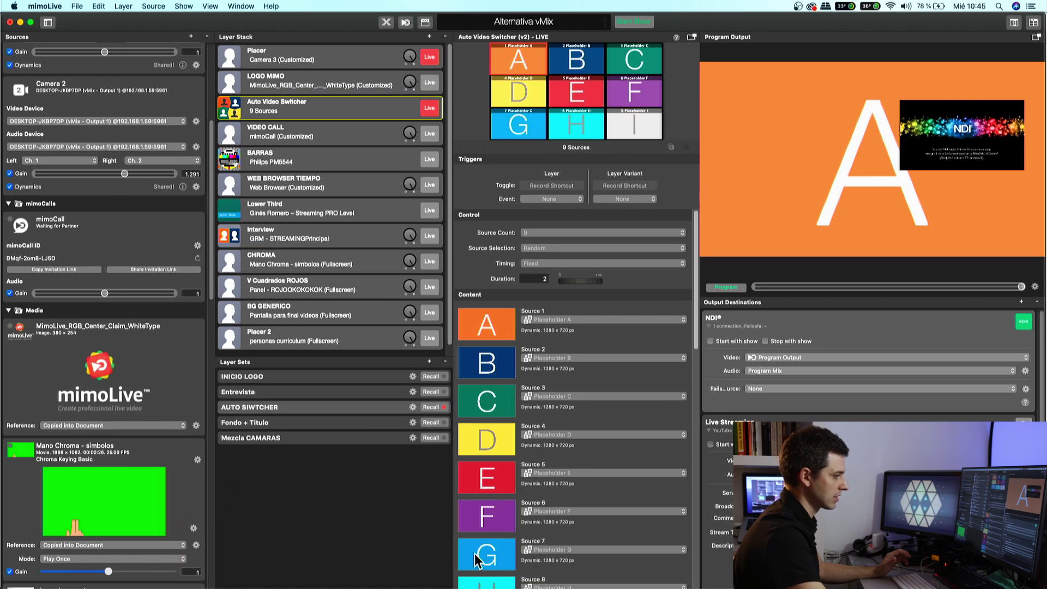
{"action": "left_click", "coordinate": [682, 231]}
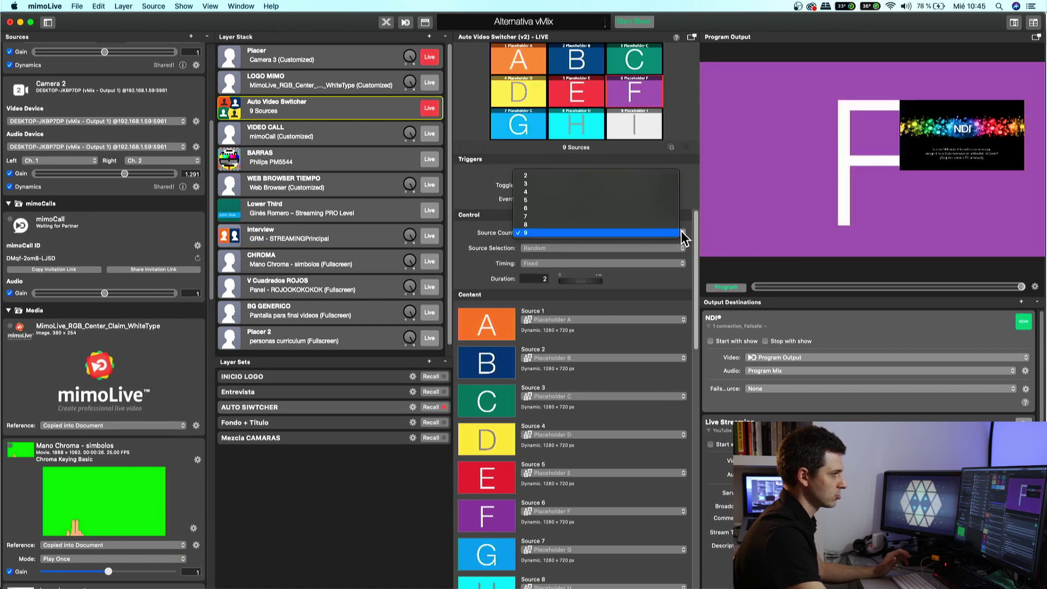
{"action": "left_click", "coordinate": [598, 234]}
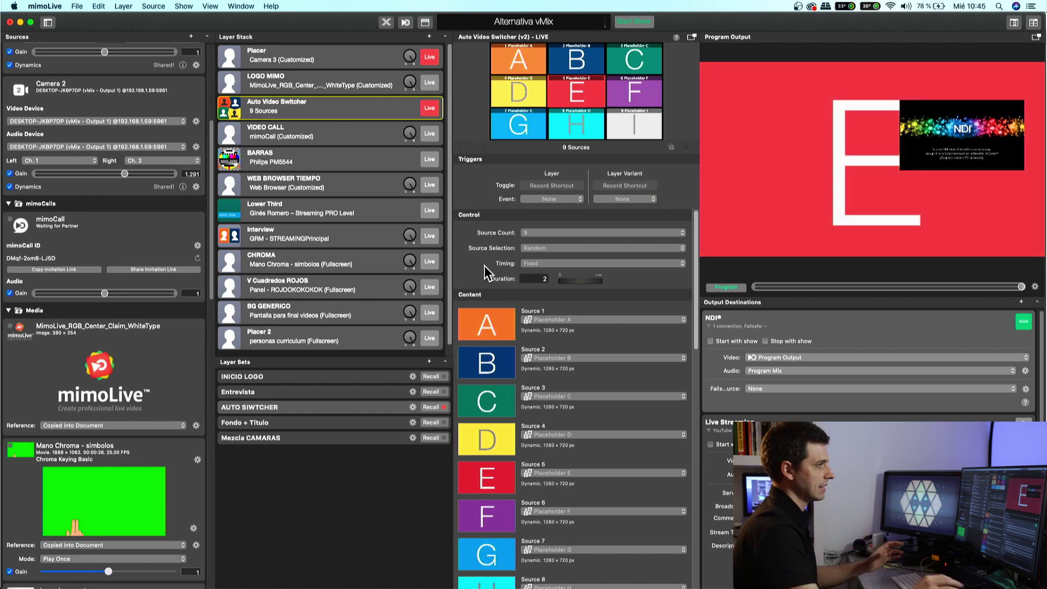
{"action": "left_click", "coordinate": [430, 56]}
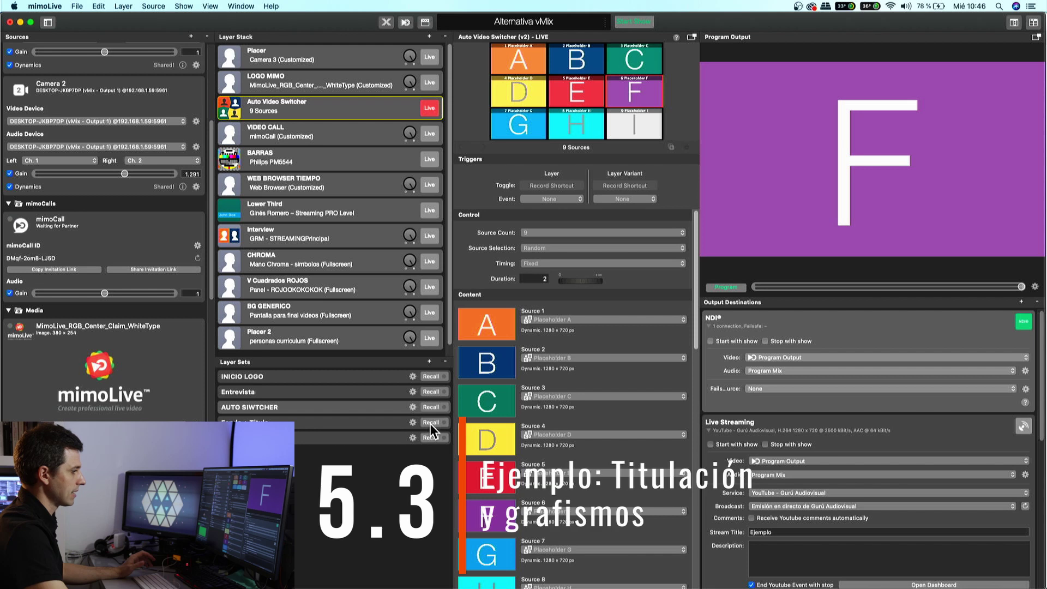
Recall the Fondo + Titulo layer set and put the Lower Third layer live
{"action": "left_click", "coordinate": [430, 422]}
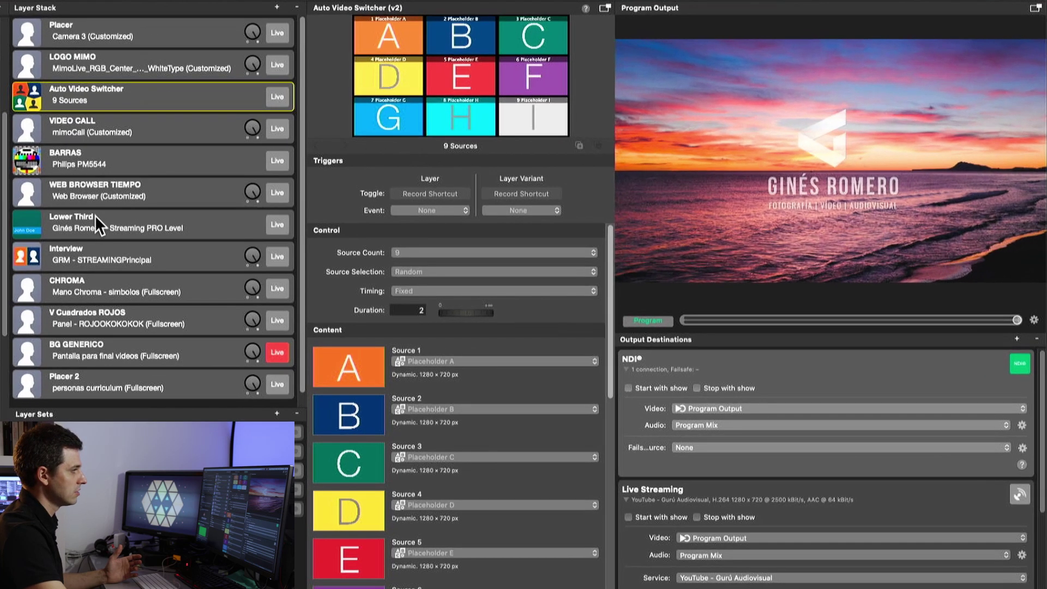
{"action": "left_click", "coordinate": [283, 222]}
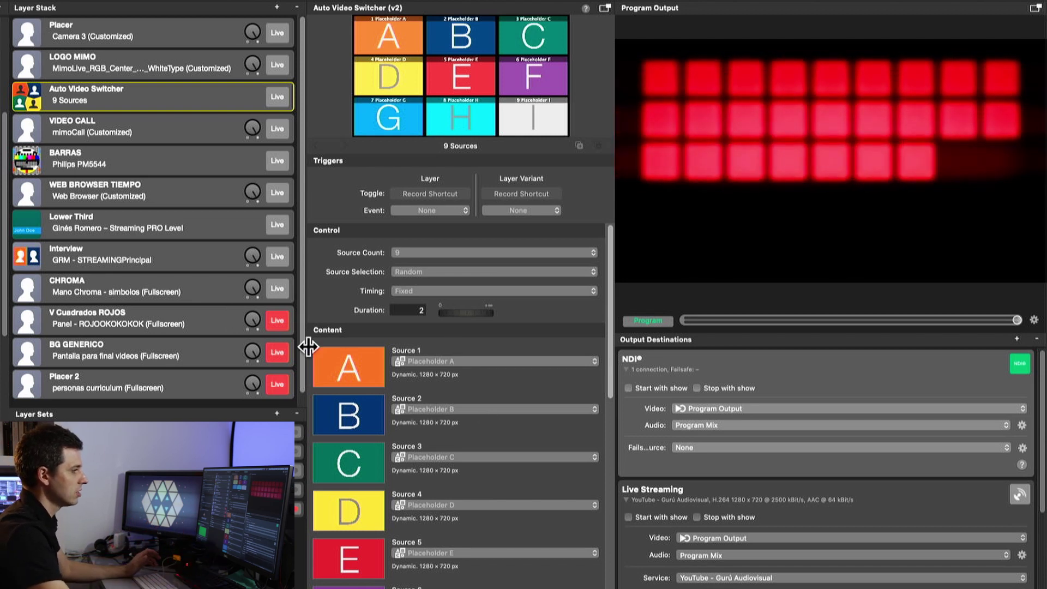
Toggle the V Cuadrados ROJOS and BG GENERICO layers off and back on air to demonstrate the layer stacking order
{"action": "left_click", "coordinate": [278, 321]}
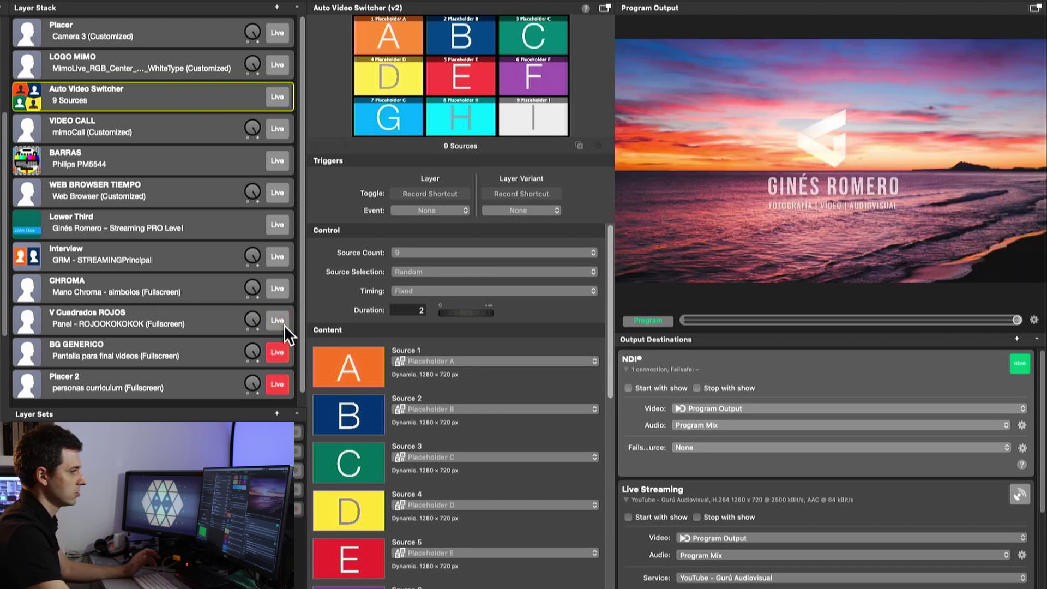
{"action": "left_click", "coordinate": [283, 325]}
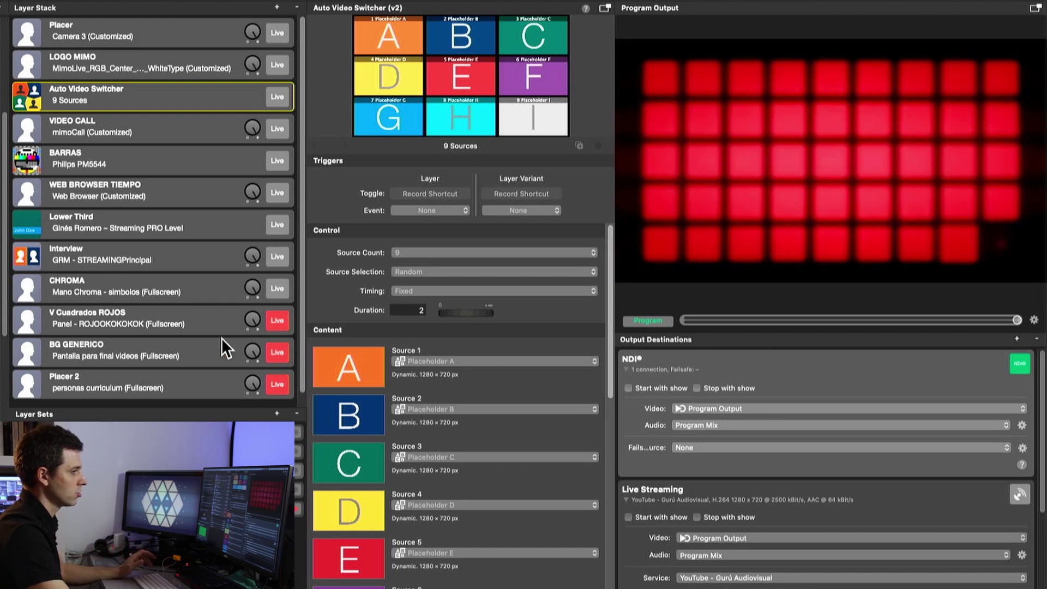
{"action": "left_click", "coordinate": [208, 356]}
{"action": "left_click", "coordinate": [280, 327]}
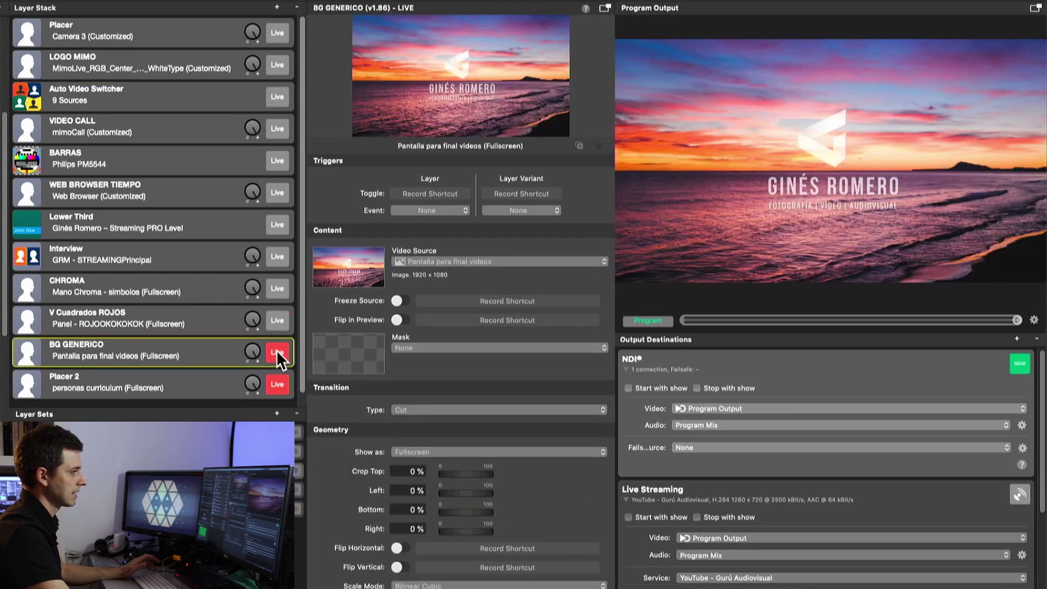
{"action": "left_click", "coordinate": [277, 350]}
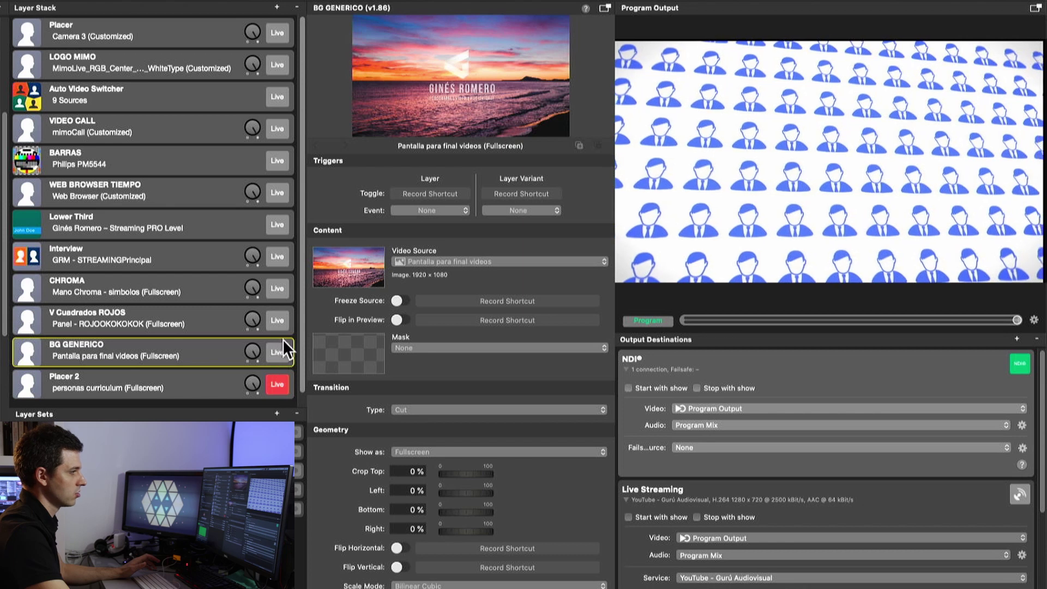
{"action": "left_click", "coordinate": [281, 329]}
{"action": "left_click", "coordinate": [280, 326]}
{"action": "left_click", "coordinate": [279, 348]}
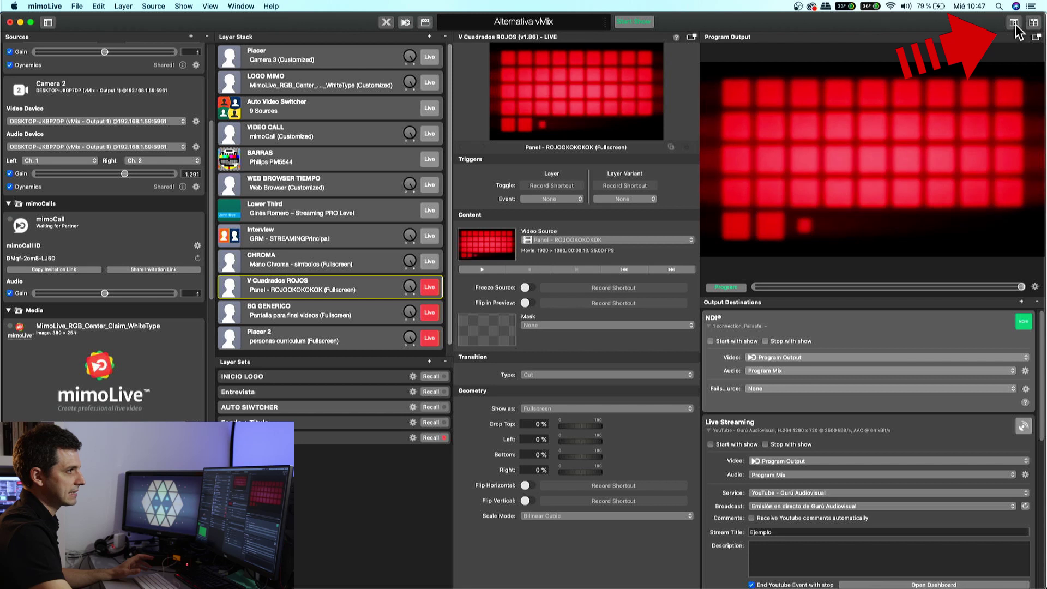
Show Multiview 1 in the main window and open Multiview 2 in a separate window
{"action": "left_click", "coordinate": [1014, 24]}
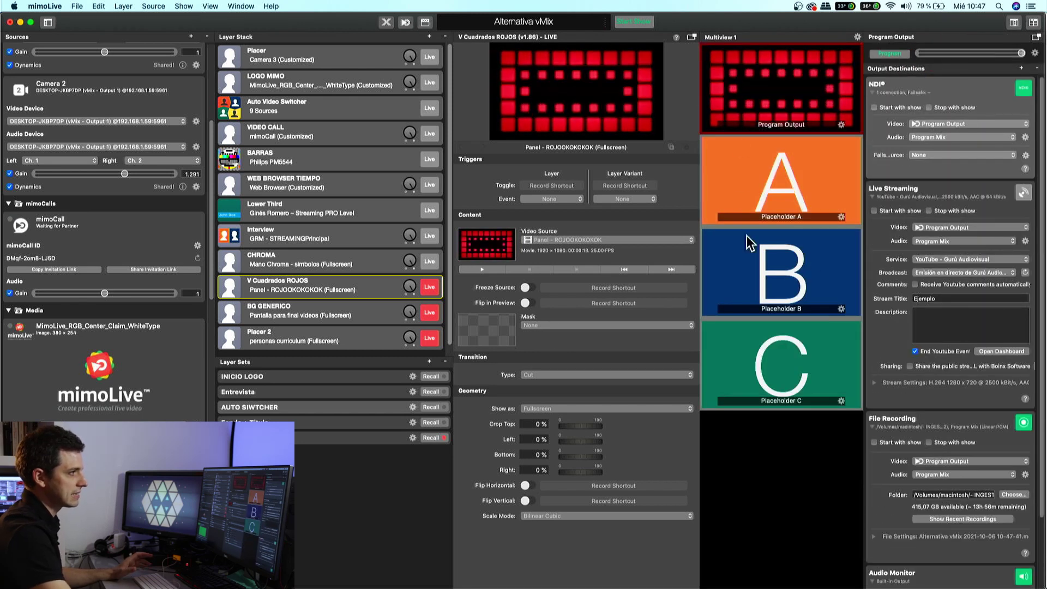
{"action": "left_click", "coordinate": [1034, 23]}
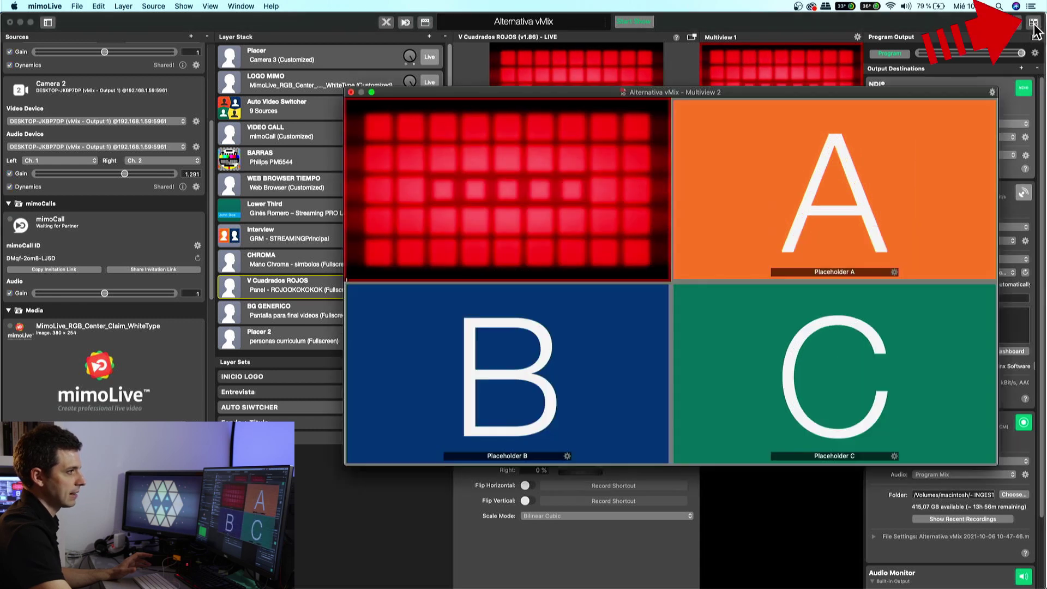
{"action": "left_click_drag", "start_coordinate": [784, 82], "coordinate": [572, 74]}
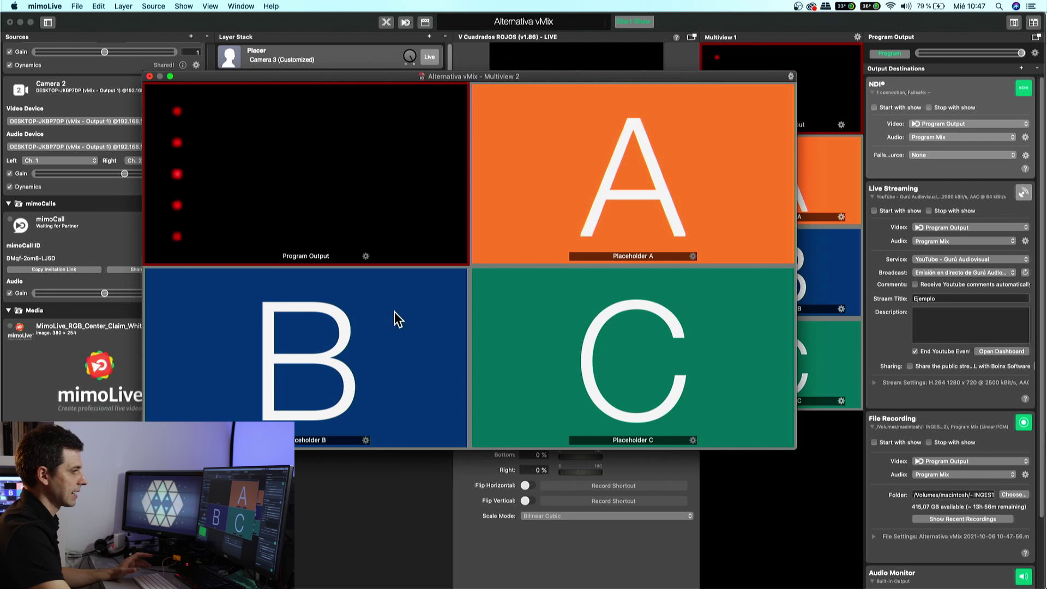
In Multiview 2, replace Placeholder A with Drone Ciclista, Placeholder C with personas curriculum and Placeholder B with Panel - ROJOOKOKOKOK
{"action": "left_click", "coordinate": [695, 257]}
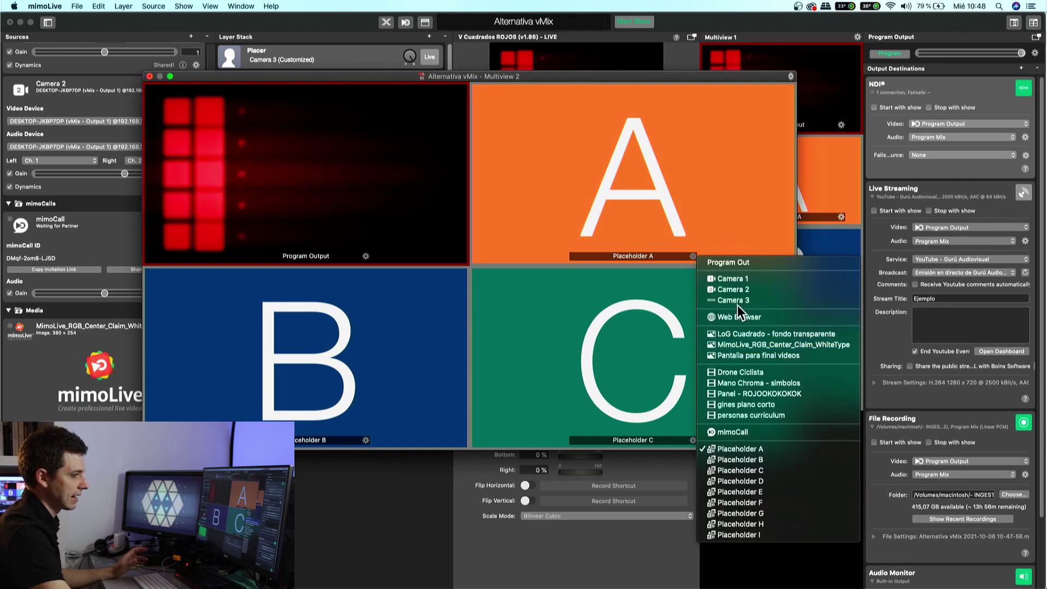
{"action": "left_click", "coordinate": [747, 374]}
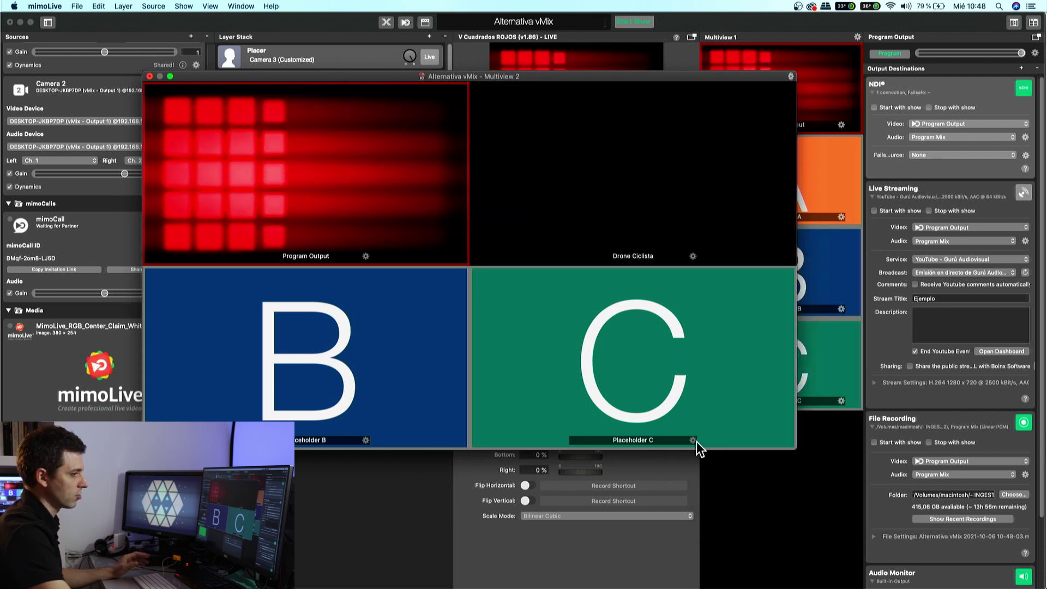
{"action": "left_click", "coordinate": [694, 440]}
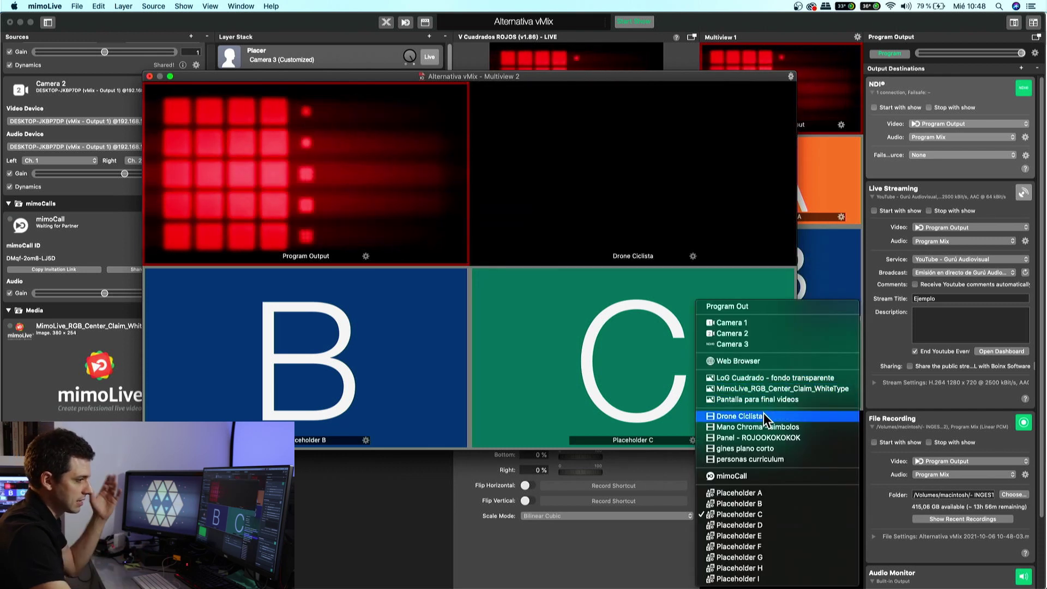
{"action": "left_click", "coordinate": [761, 460]}
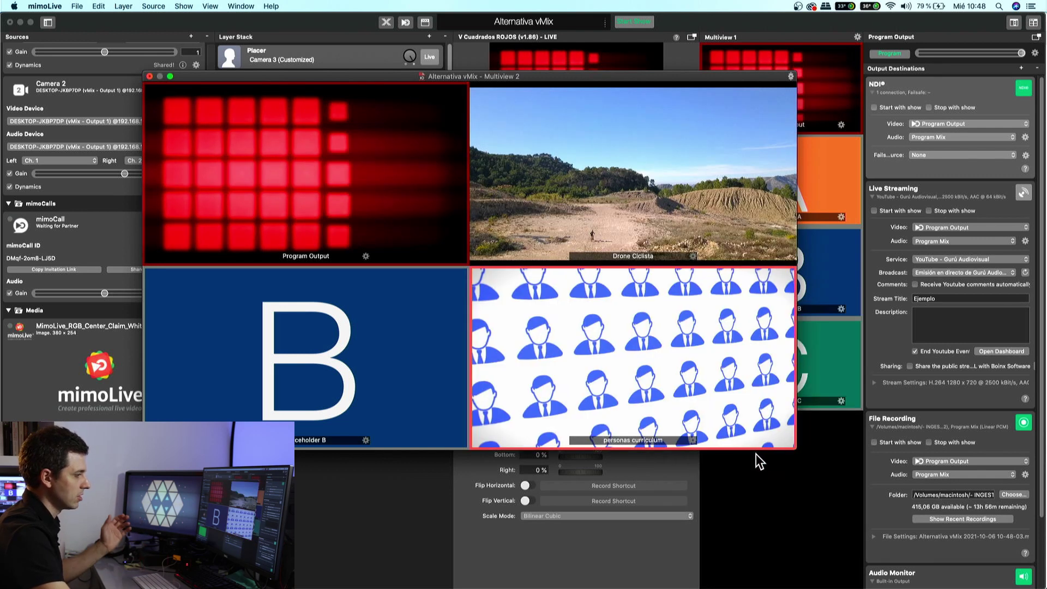
{"action": "left_click", "coordinate": [366, 440]}
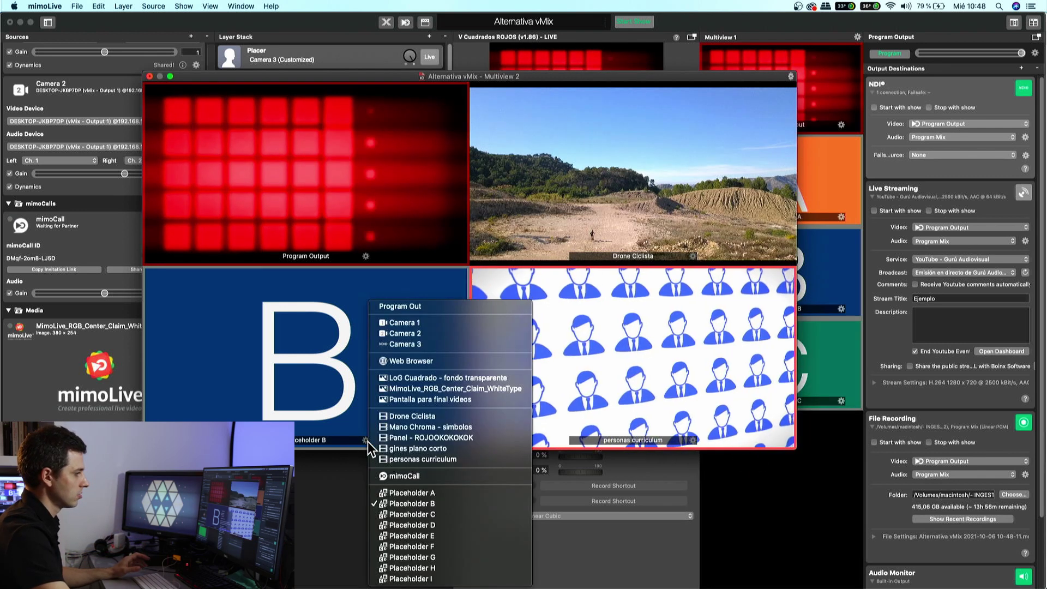
{"action": "left_click", "coordinate": [473, 438]}
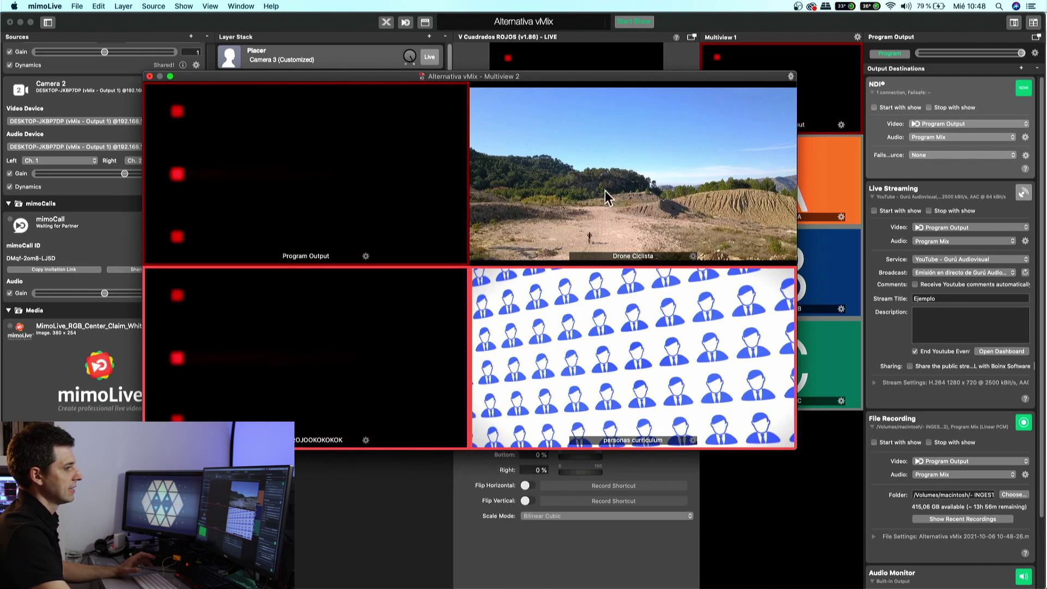
Reposition the Multiview 2 window, set its screen count to 16 and return to the main document window
{"action": "left_click_drag", "start_coordinate": [479, 81], "coordinate": [588, 77]}
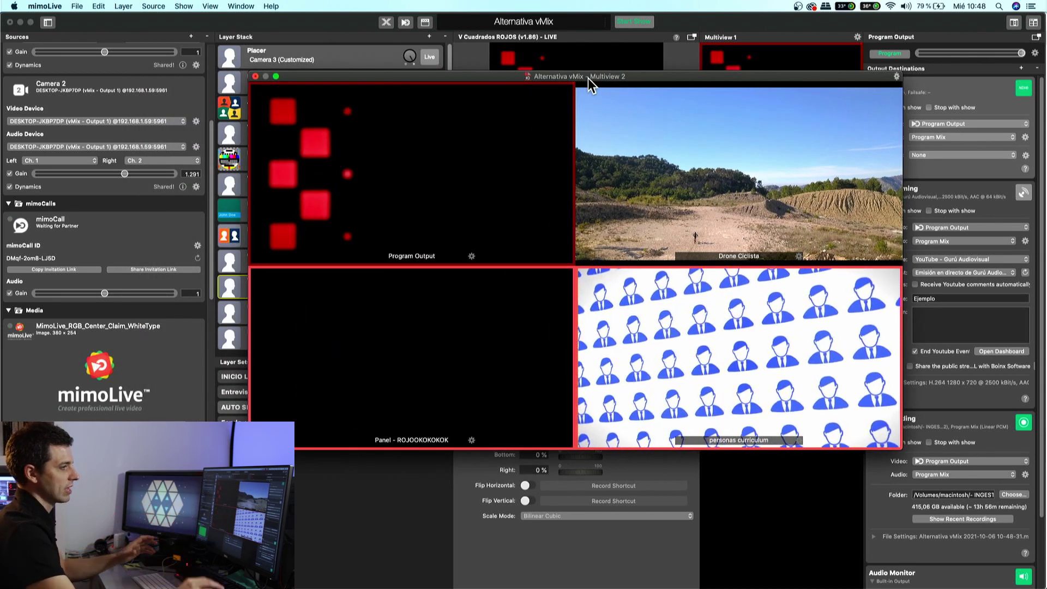
{"action": "left_click_drag", "start_coordinate": [525, 76], "coordinate": [564, 118]}
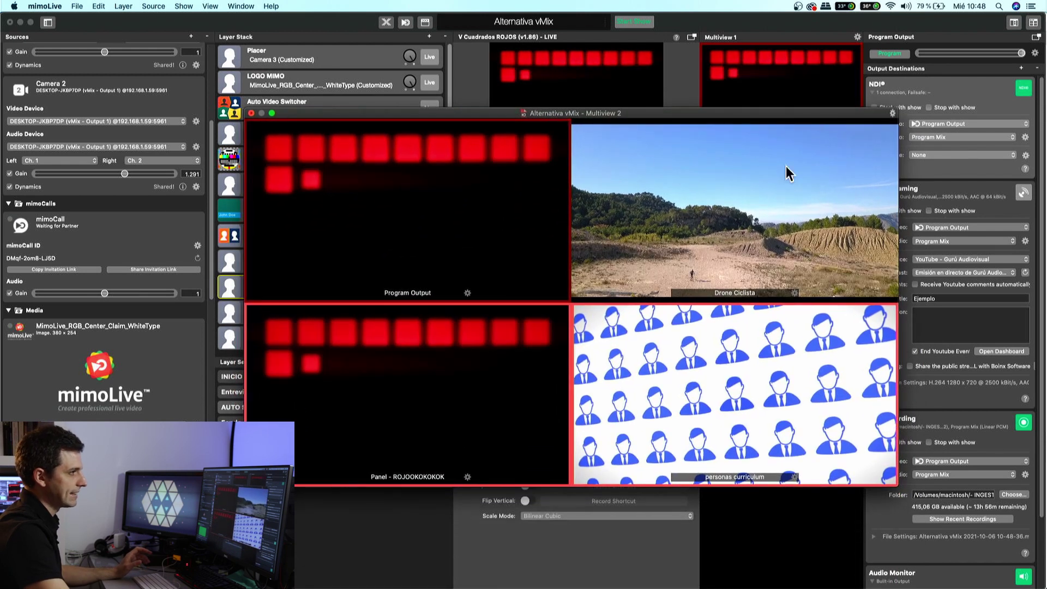
{"action": "left_click", "coordinate": [893, 114]}
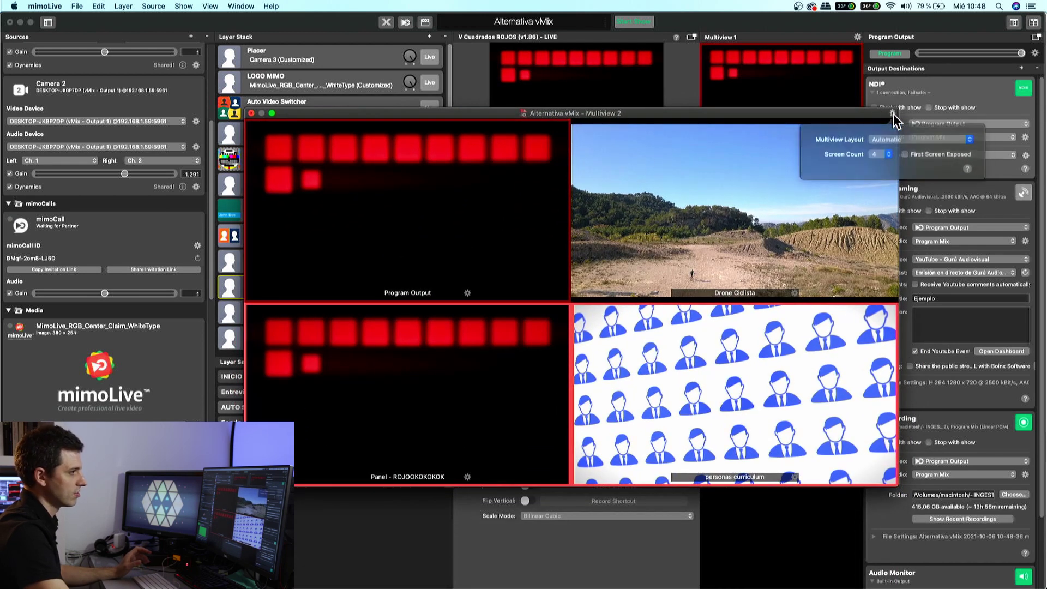
{"action": "left_click", "coordinate": [890, 152]}
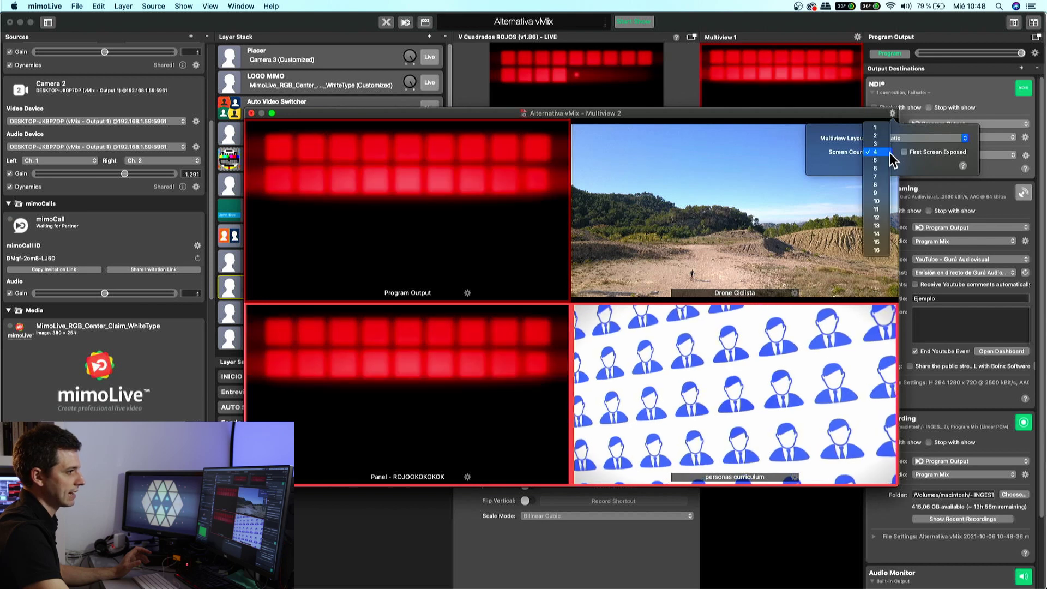
{"action": "left_click", "coordinate": [875, 251]}
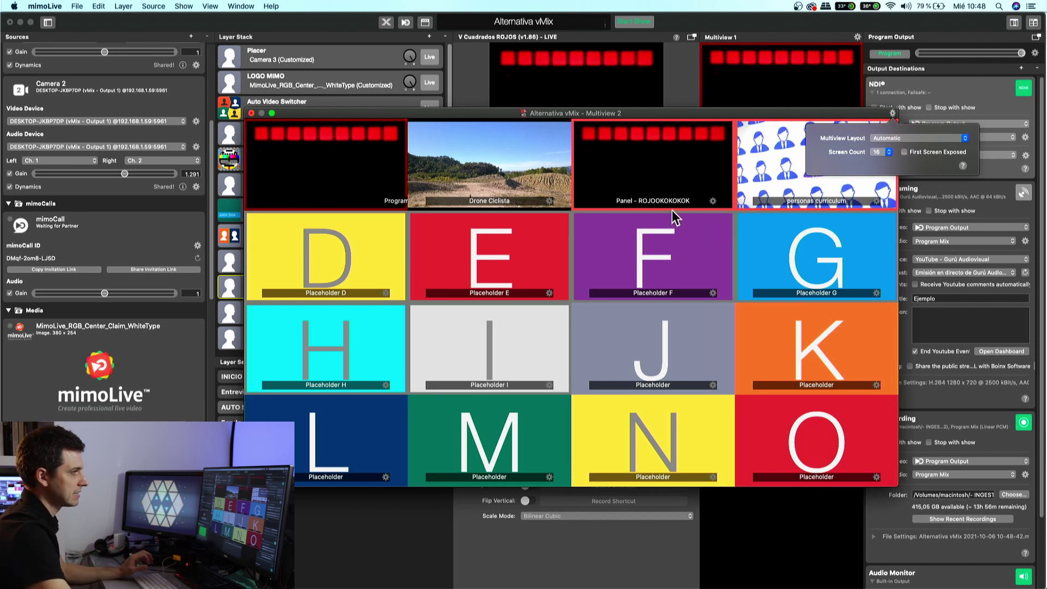
{"action": "left_click_drag", "start_coordinate": [607, 113], "coordinate": [557, 78]}
{"action": "left_click", "coordinate": [672, 35]}
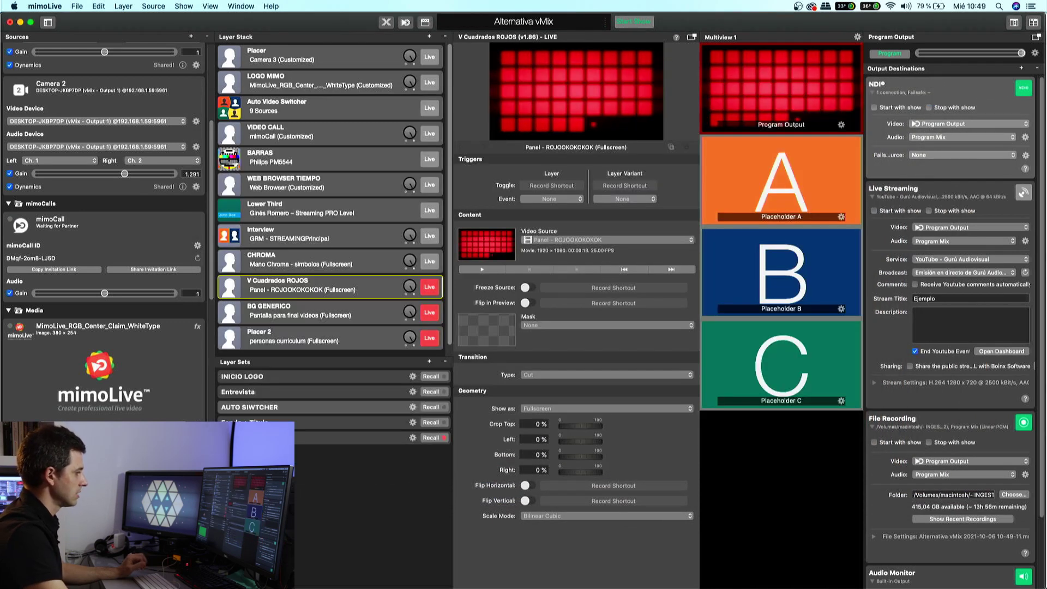